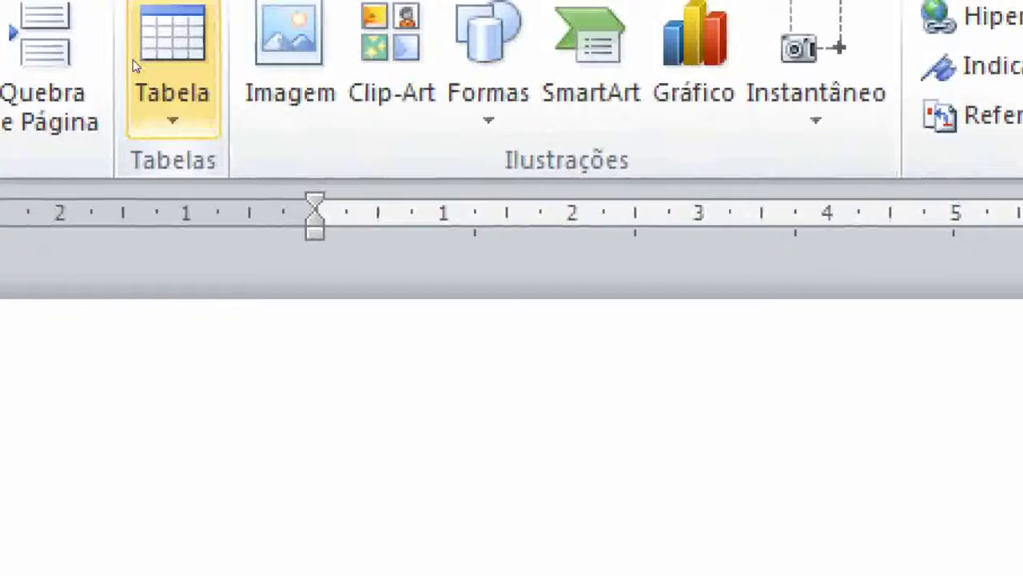
Open the Tabela dropdown on the Inserir tab to show the table grid
{"action": "left_click", "coordinate": [134, 62]}
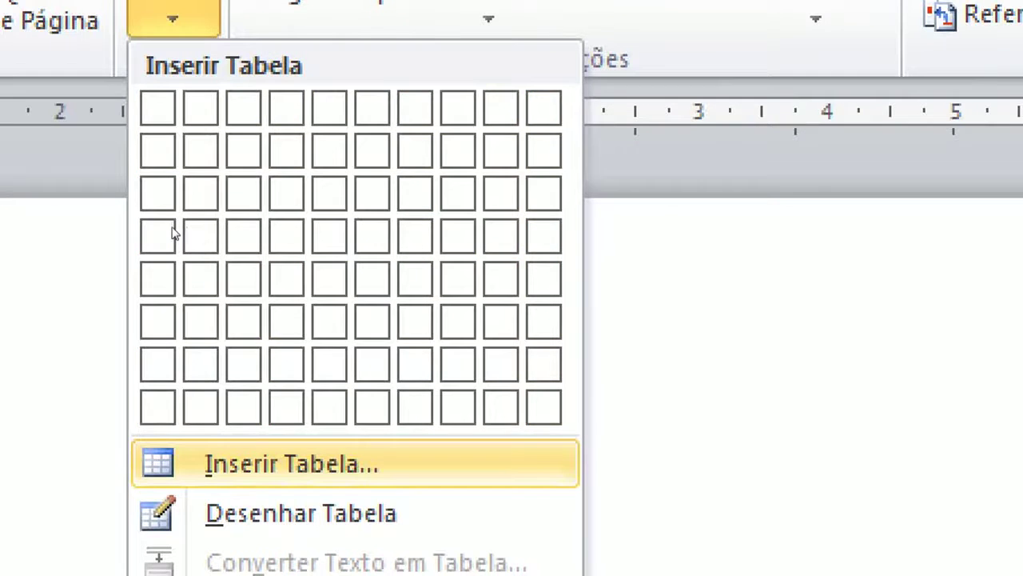
Insert a blank 15-column, 5-row table through the Inserir Tabela dialog
{"action": "key", "text": "Return"}
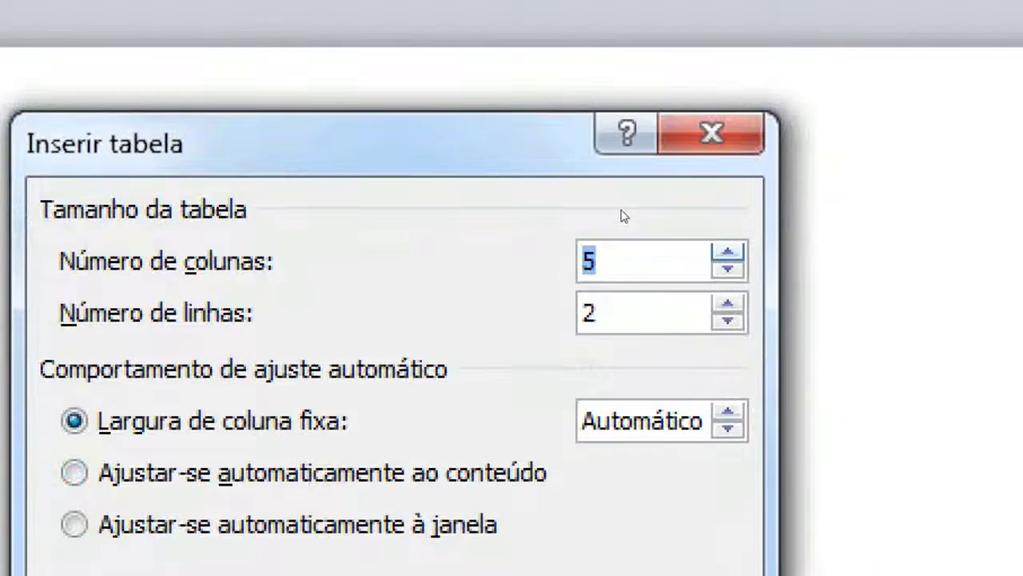
{"action": "key", "text": "Up"}
{"action": "key", "text": "Up"}
{"action": "key", "text": "Up"}
{"action": "key", "text": "Up"}
{"action": "key", "text": "Up"}
{"action": "key", "text": "Up"}
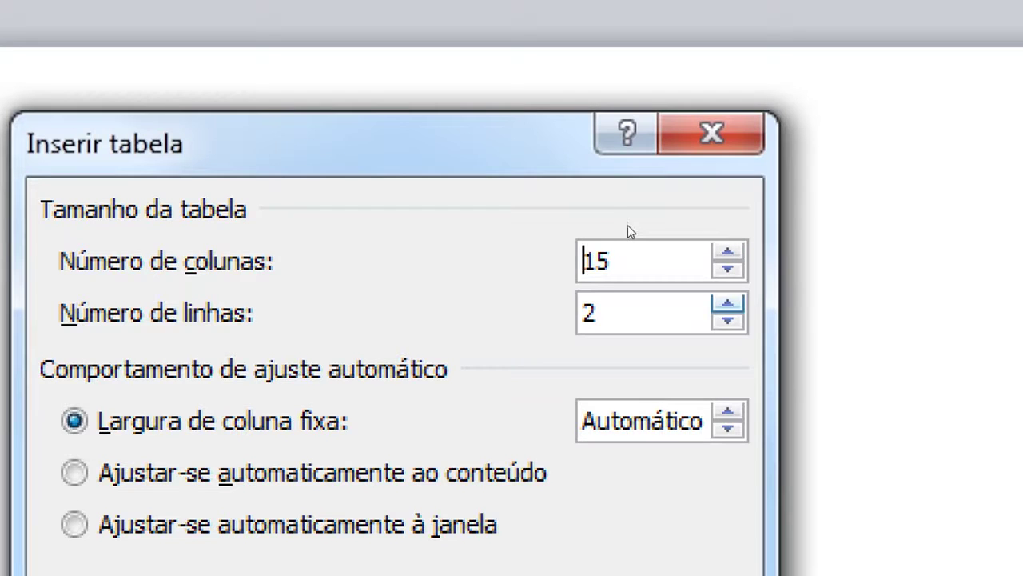
{"action": "key", "text": "Up"}
{"action": "key", "text": "Up"}
{"action": "key", "text": "Up"}
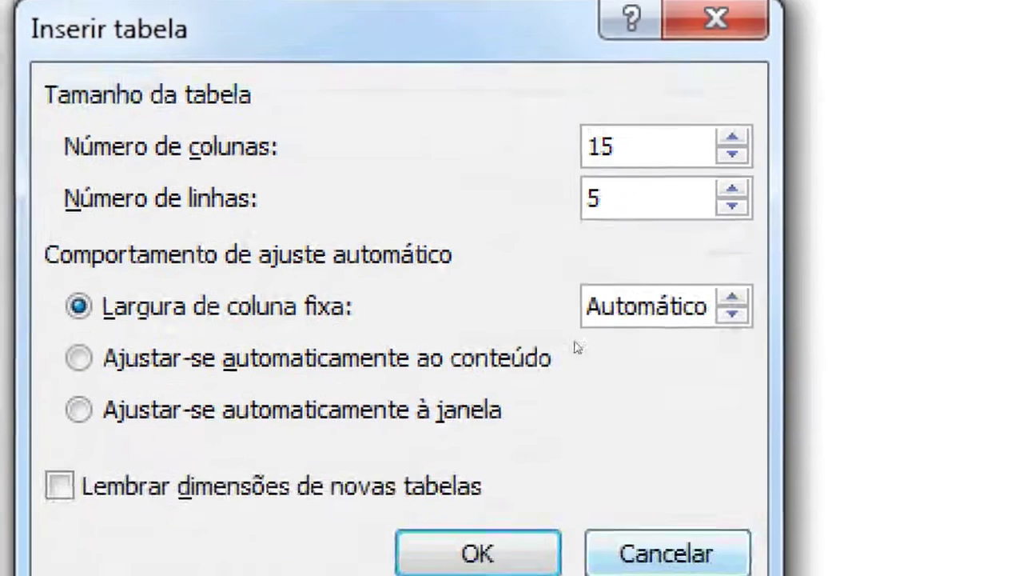
{"action": "key", "text": "Return"}
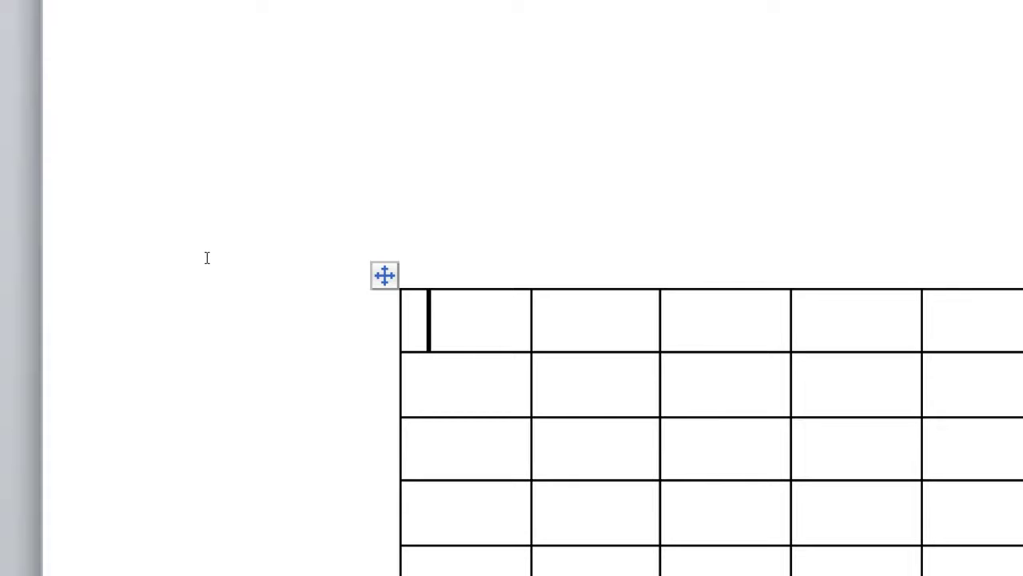
Type the headers Data, Valor and Idade into the first three cells
{"action": "type", "text": "Data"}
{"action": "key", "text": "Tab"}
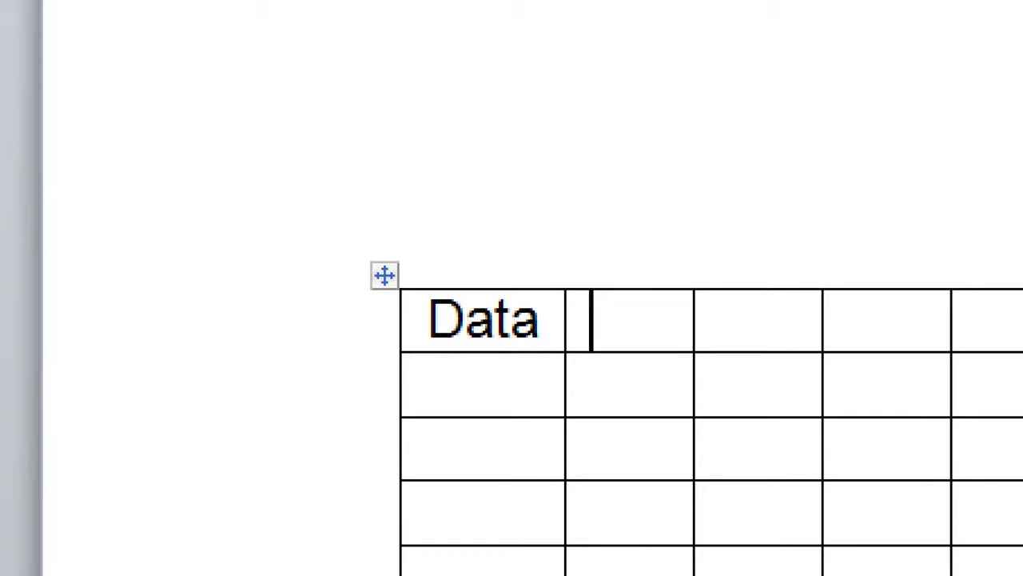
{"action": "type", "text": "Valor"}
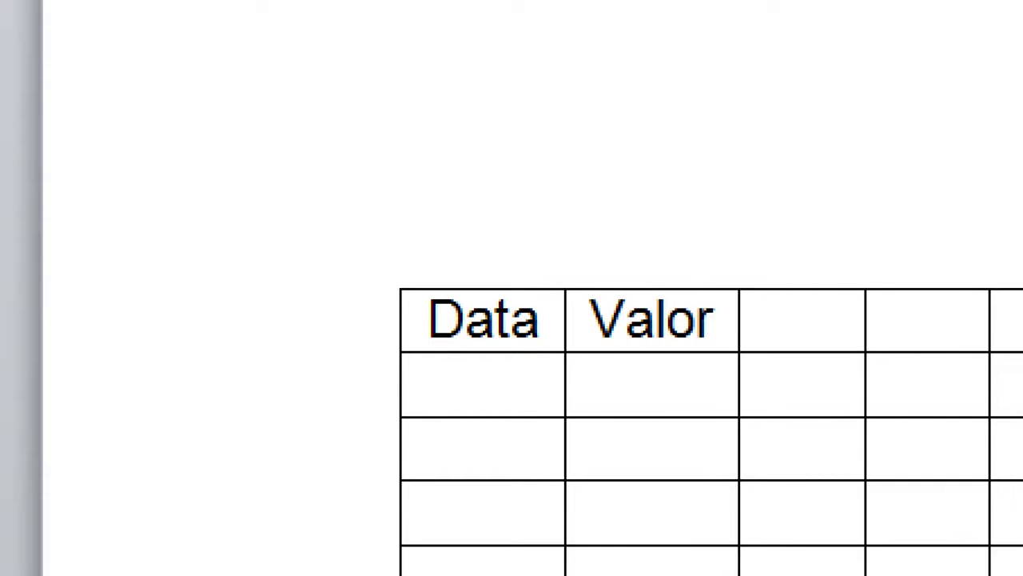
{"action": "key", "text": "Tab"}
{"action": "type", "text": "Idade"}
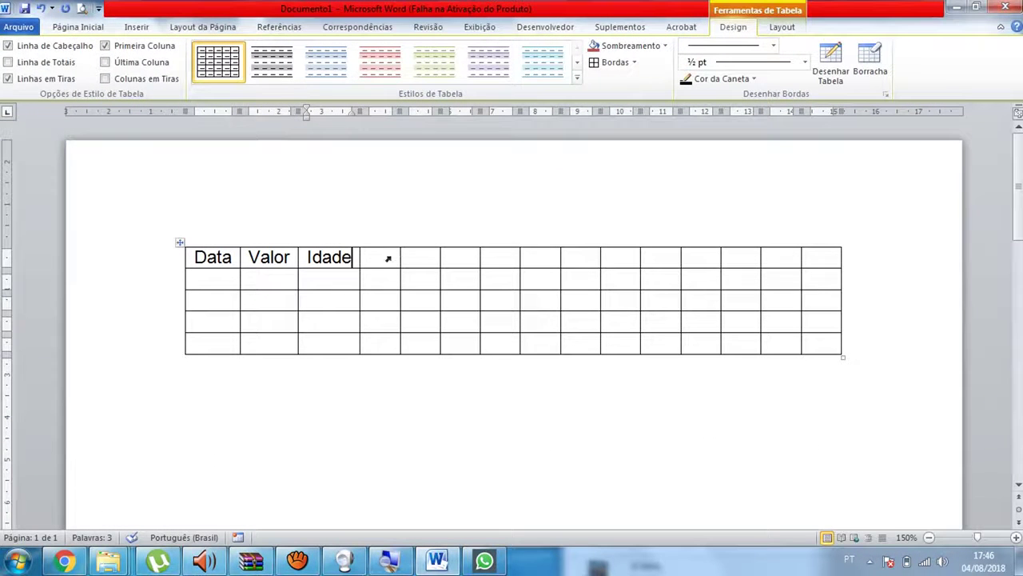
Select columns 4–15 and delete them with Excluir colunas, leaving three columns
{"action": "left_click_drag", "start_coordinate": [388, 258], "coordinate": [824, 267]}
{"action": "left_click", "coordinate": [530, 297]}
{"action": "left_click_drag", "start_coordinate": [384, 259], "coordinate": [805, 344]}
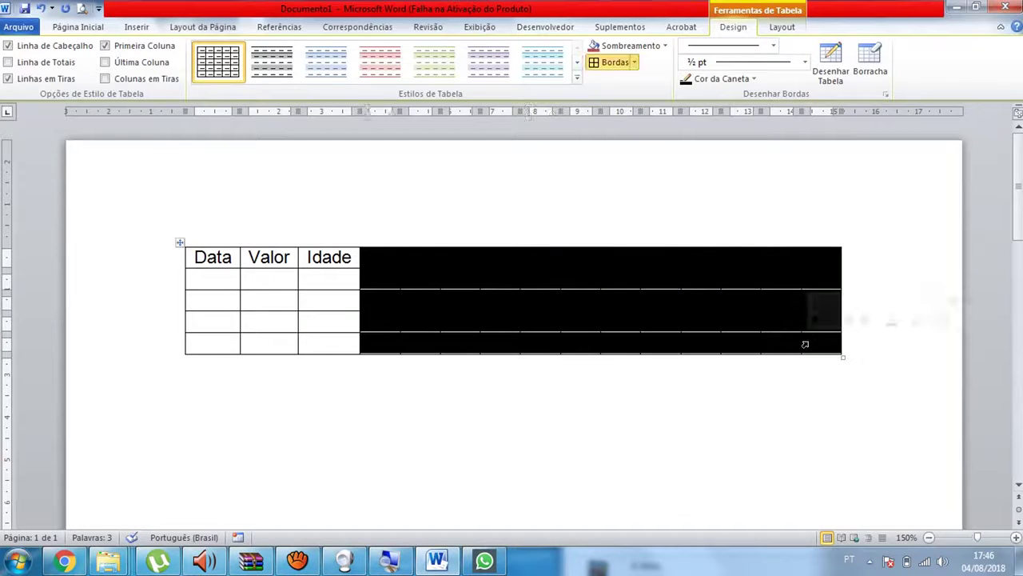
{"action": "right_click", "coordinate": [758, 305]}
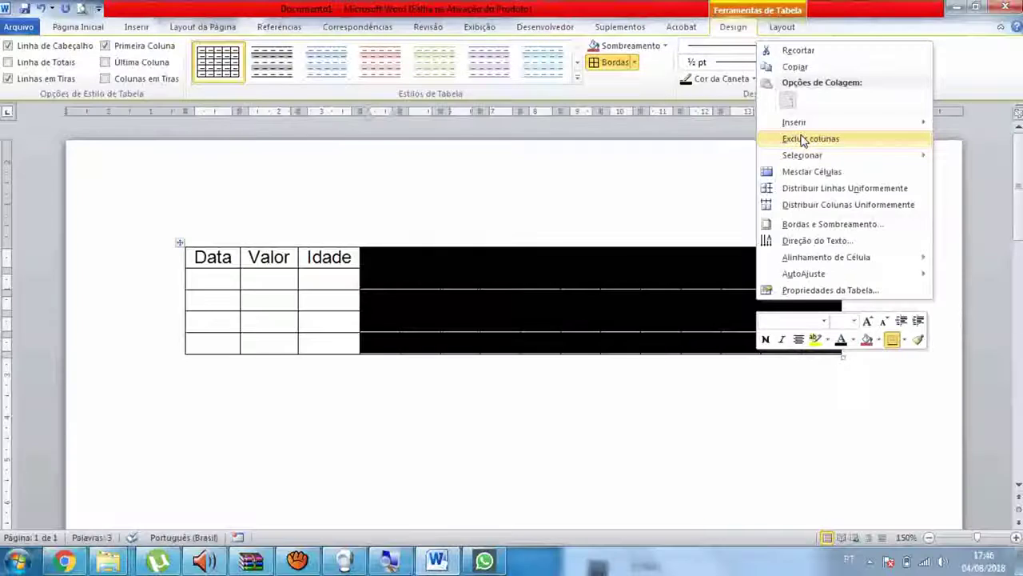
{"action": "left_click", "coordinate": [803, 141]}
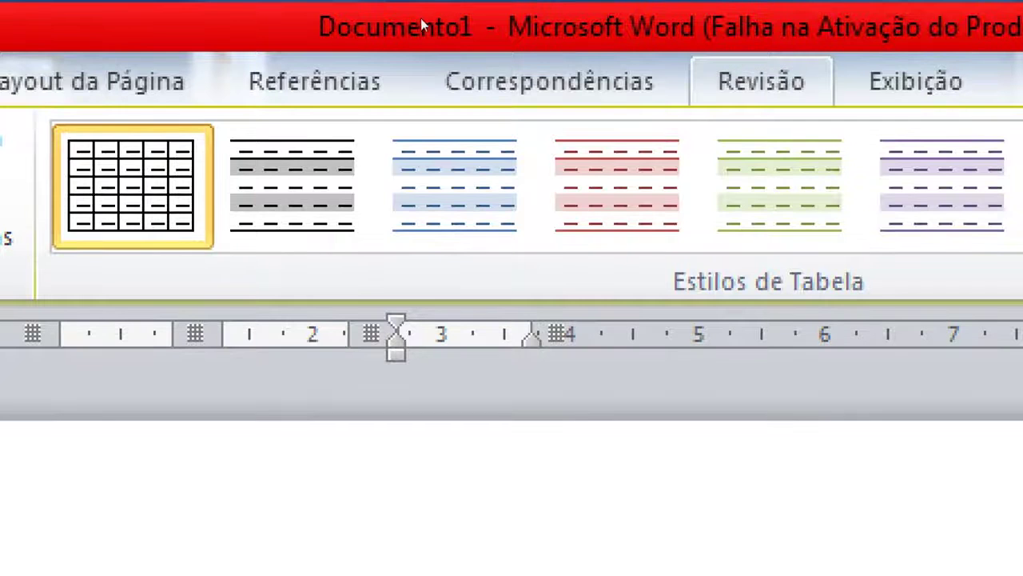
Switch to the Exibição tab and place the cursor after Data in the header
{"action": "left_click", "coordinate": [916, 81]}
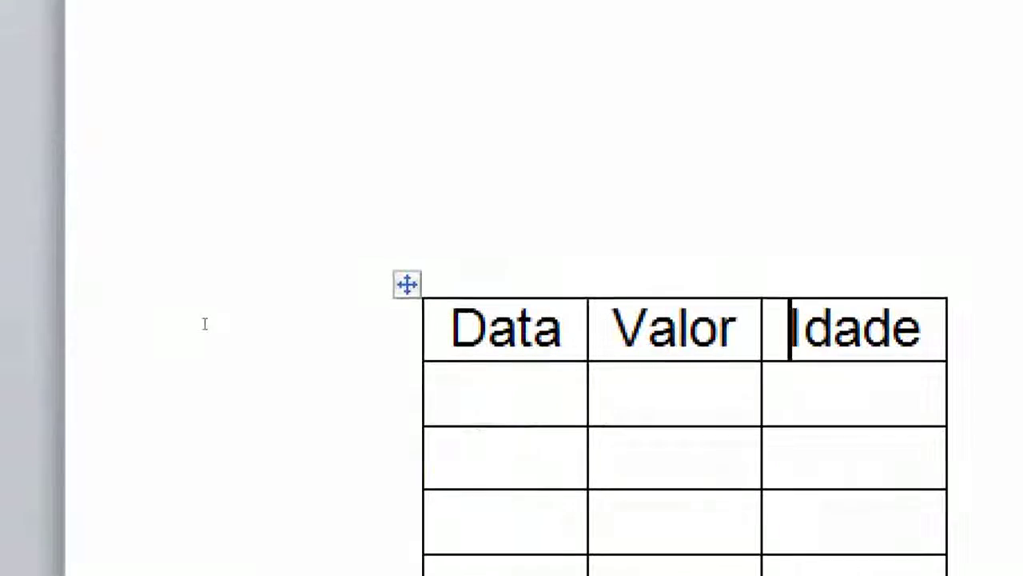
{"action": "left_click", "coordinate": [563, 327]}
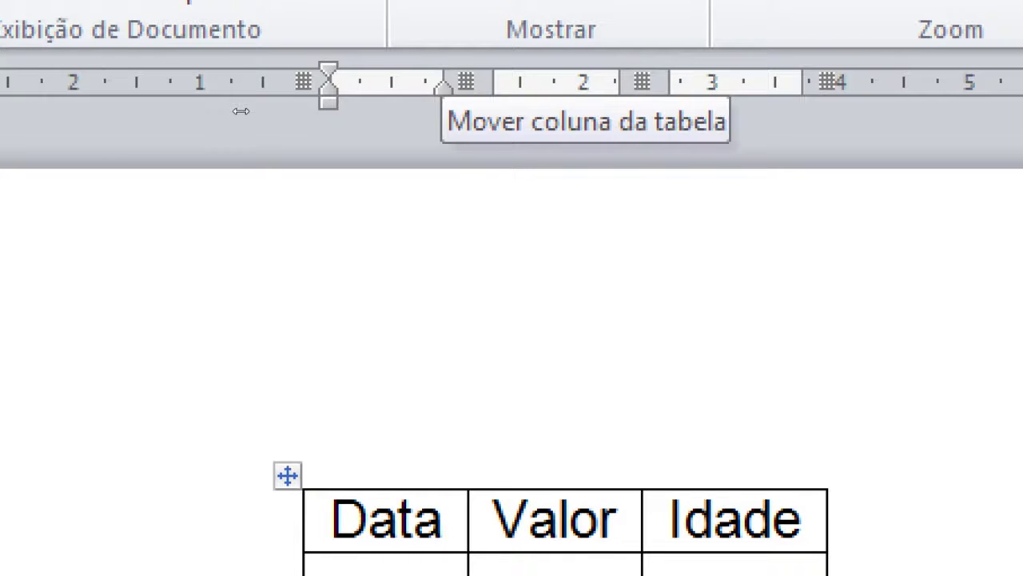
Drag the Data/Valor column boundary right to widen Data, undoing a stray indent change
{"action": "left_click_drag", "start_coordinate": [466, 81], "coordinate": [872, 81]}
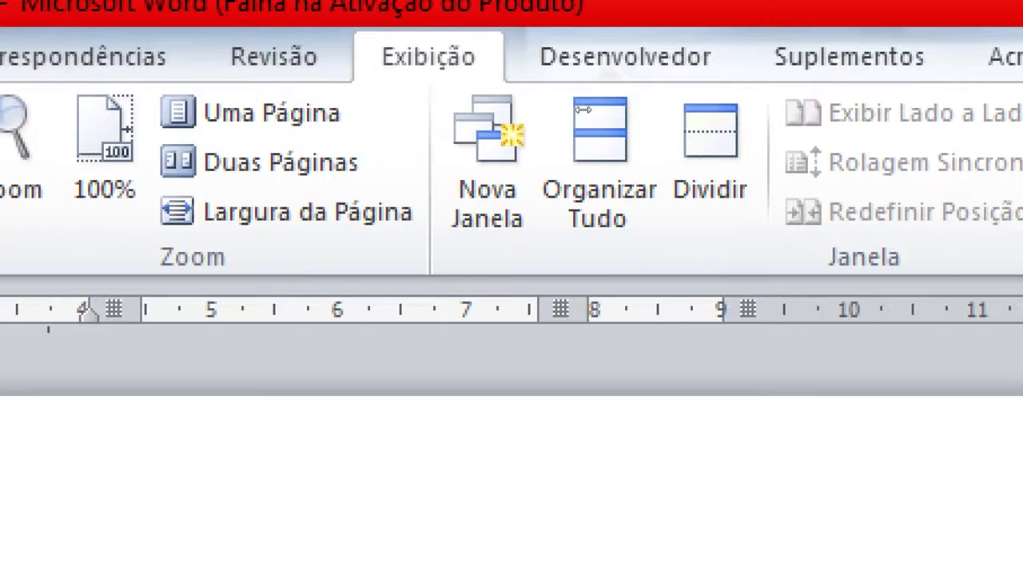
{"action": "left_click_drag", "start_coordinate": [584, 109], "coordinate": [866, 110]}
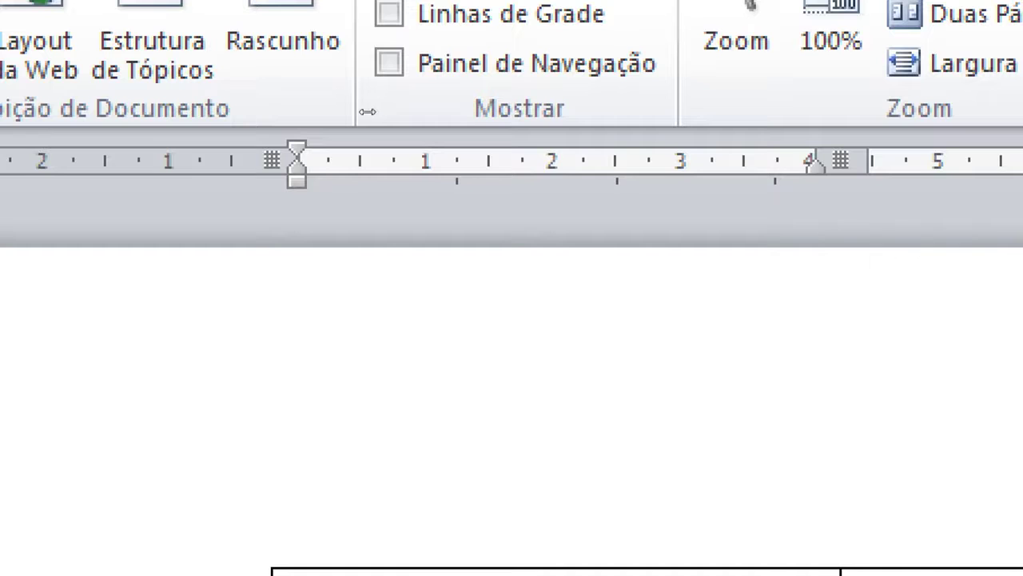
{"action": "mouse_move", "coordinate": [367, 116]}
{"action": "left_mouse_down"}
{"action": "mouse_move", "coordinate": [180, 125]}
{"action": "mouse_move", "coordinate": [315, 121]}
{"action": "mouse_move", "coordinate": [409, 133]}
{"action": "mouse_move", "coordinate": [298, 153]}
{"action": "left_mouse_up"}
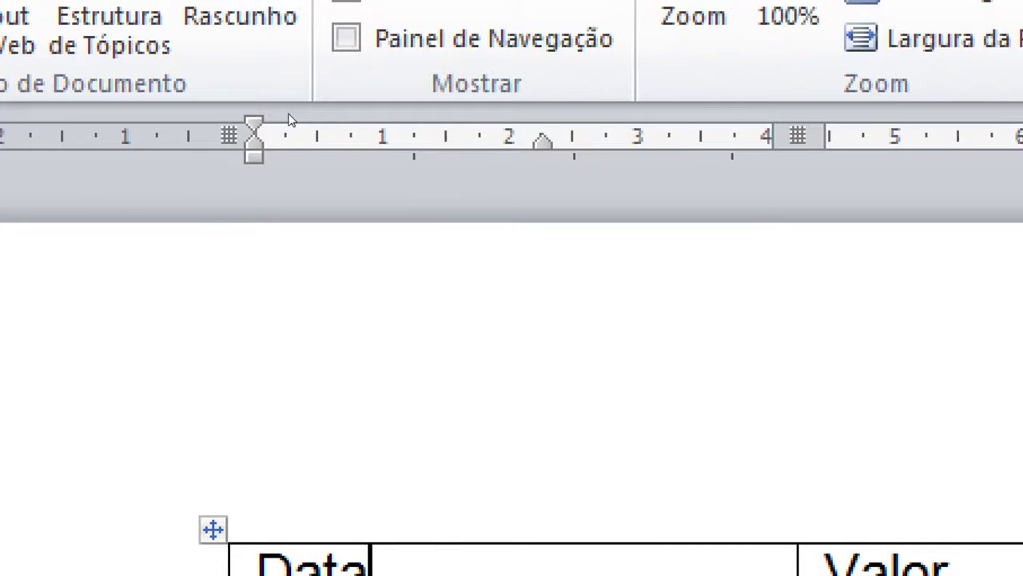
{"action": "left_click_drag", "start_coordinate": [543, 142], "coordinate": [445, 142]}
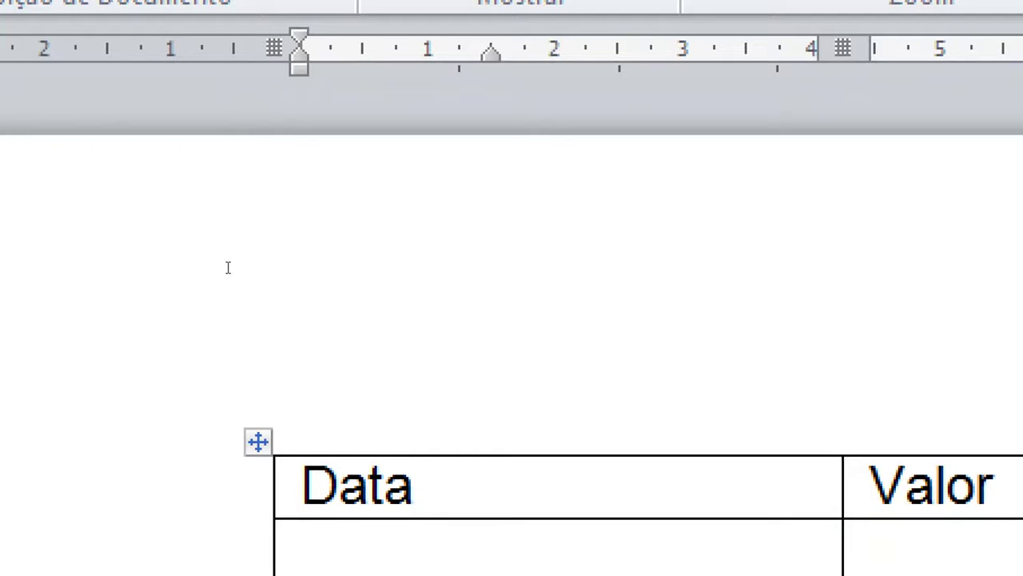
{"action": "key", "text": "ctrl+z"}
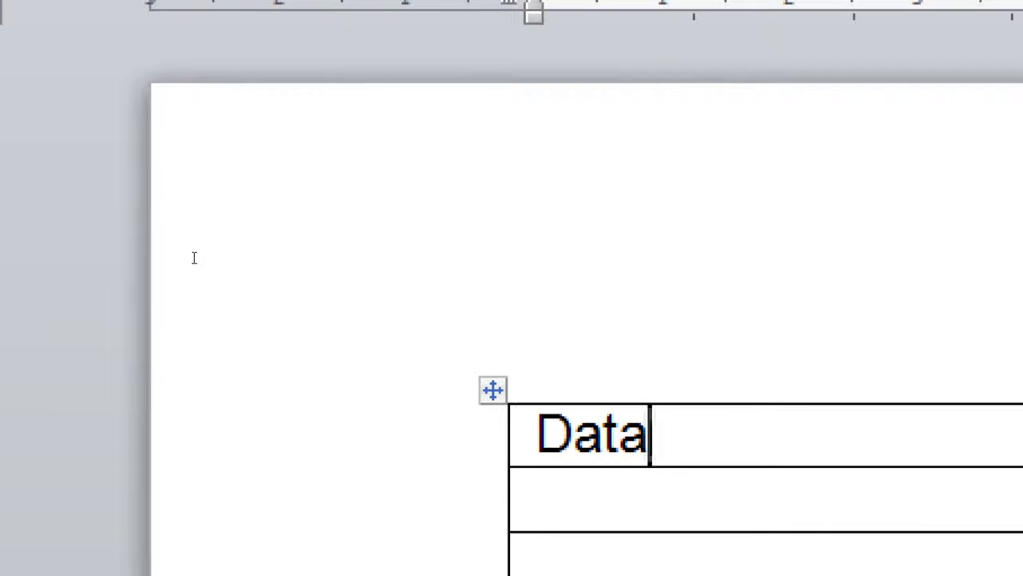
{"action": "key", "text": "shift+Right"}
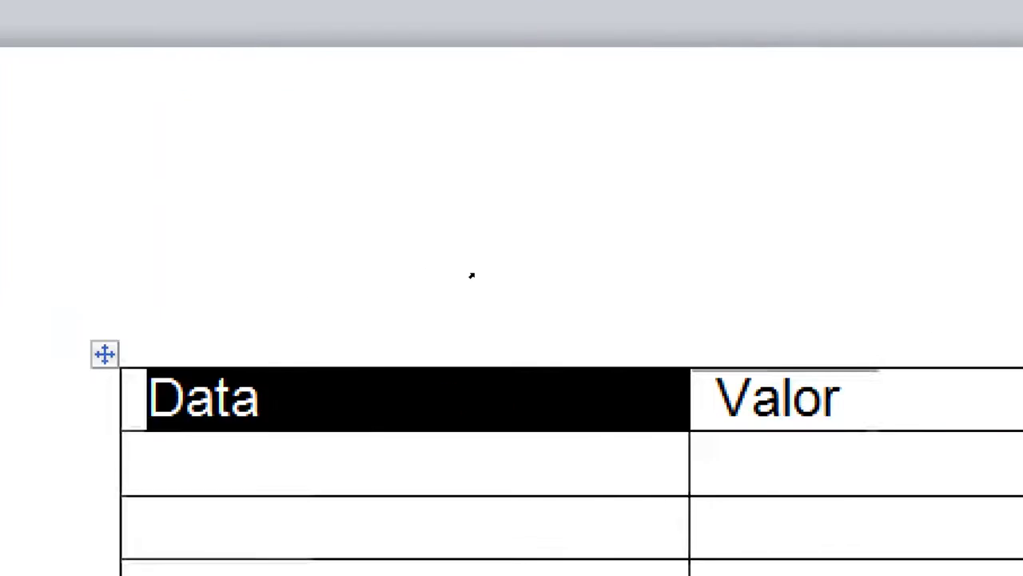
{"action": "key", "text": "Down"}
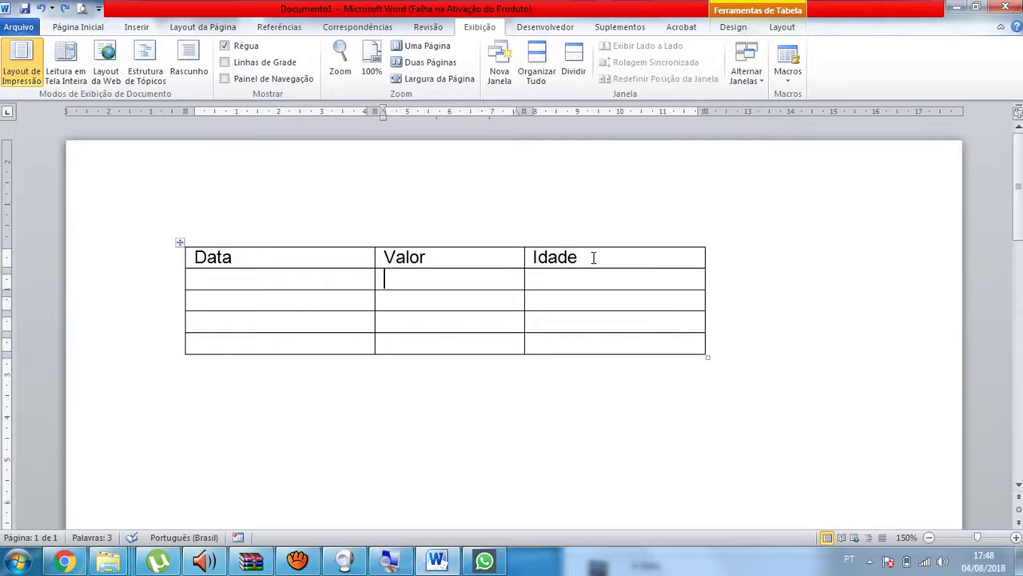
Center the header row texts Data, Valor and Idade with Centralizar on Página Inicial
{"action": "left_click_drag", "start_coordinate": [593, 257], "coordinate": [362, 243]}
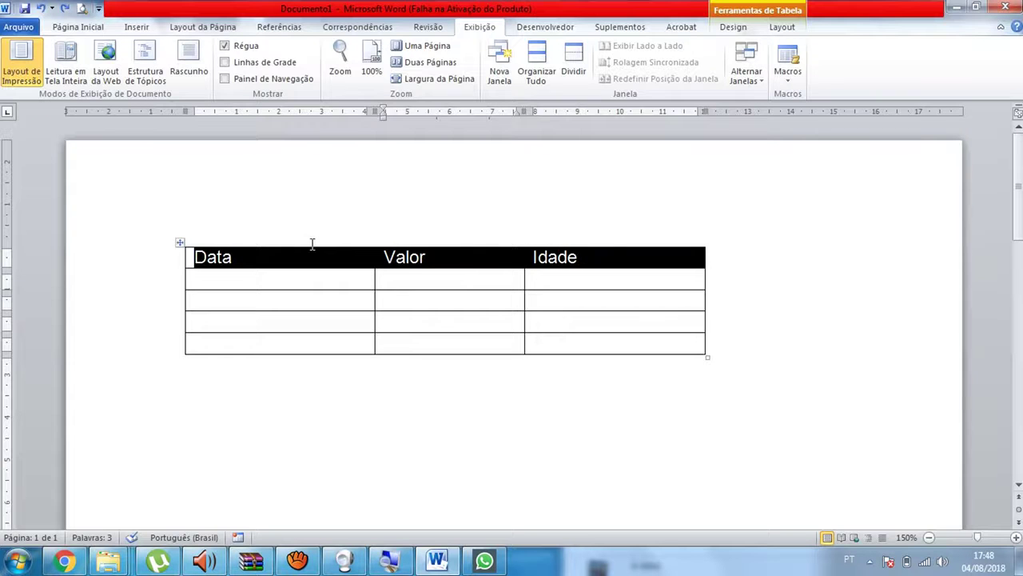
{"action": "left_click", "coordinate": [80, 27]}
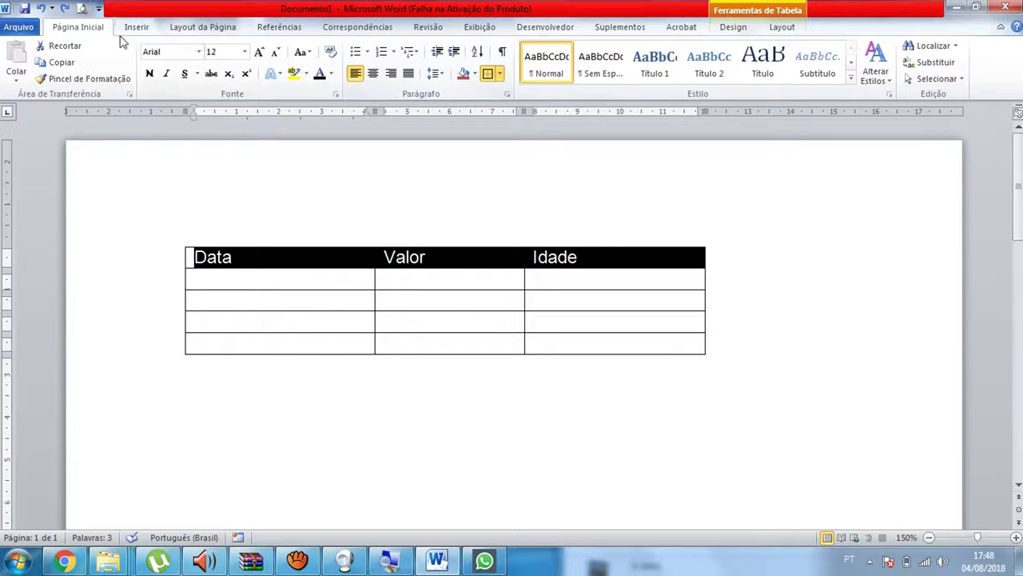
{"action": "left_click", "coordinate": [373, 74]}
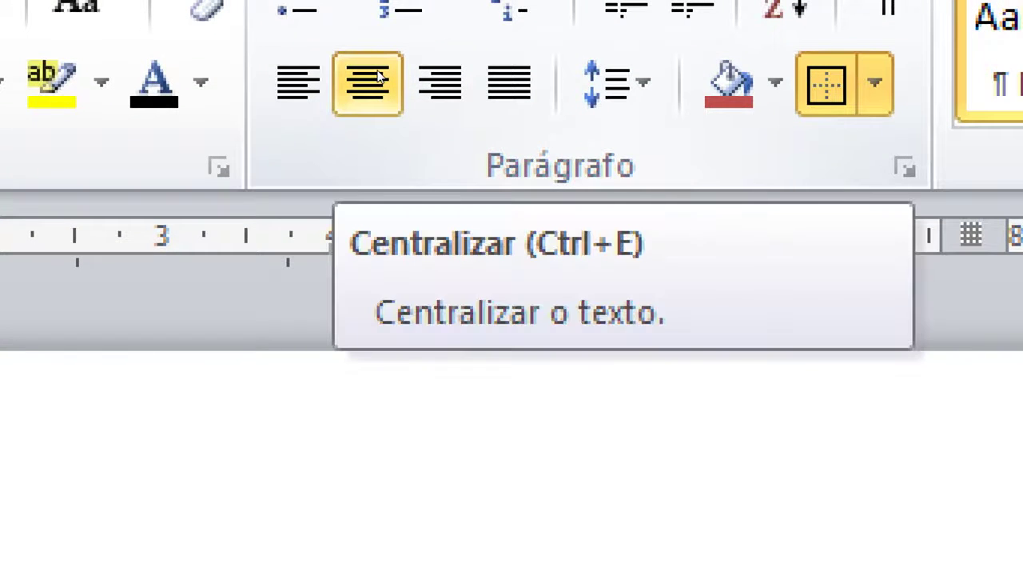
{"action": "left_click", "coordinate": [365, 85]}
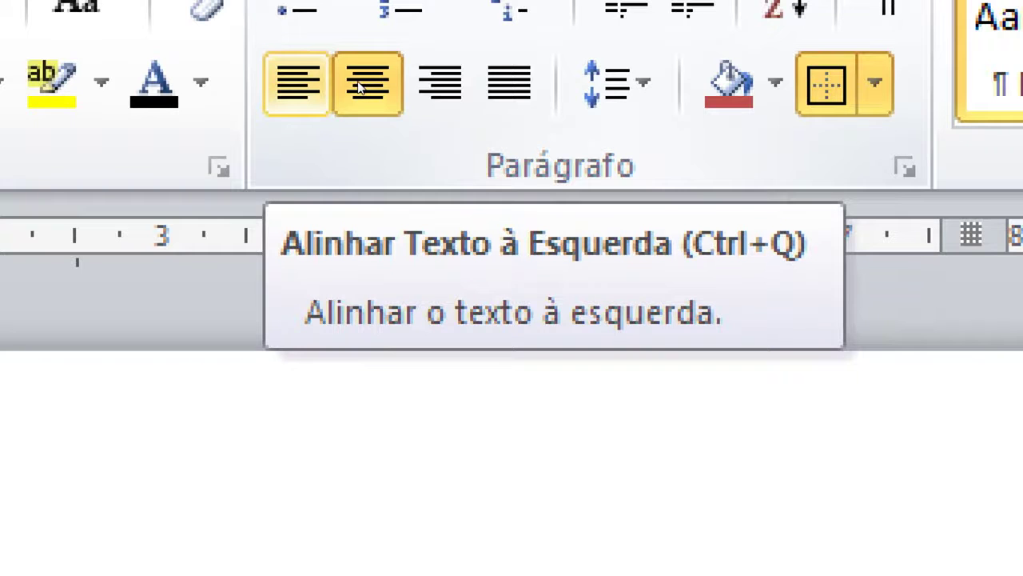
{"action": "left_click", "coordinate": [364, 85]}
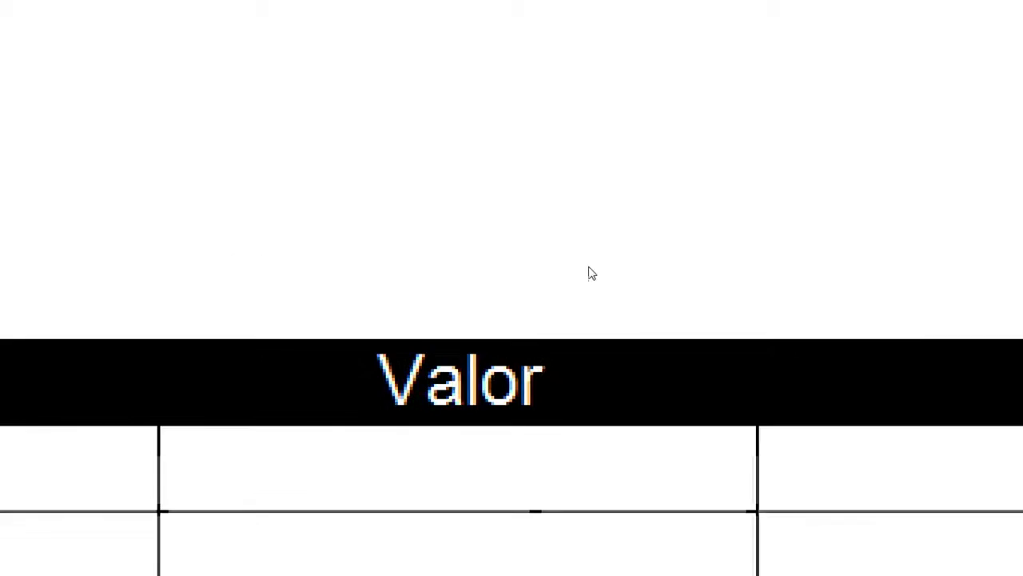
Replace the first header Data with Nome
{"action": "left_click", "coordinate": [265, 264]}
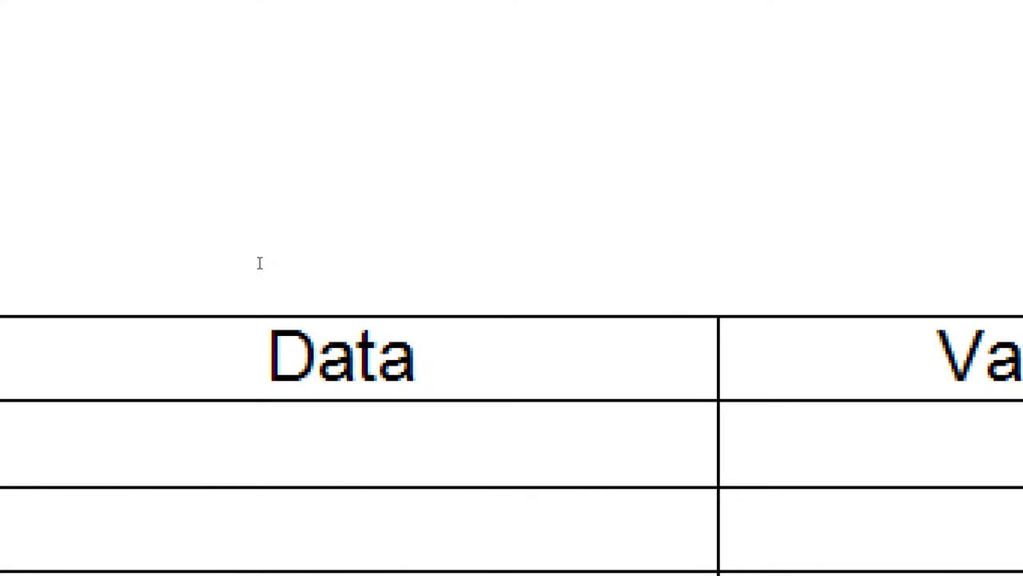
{"action": "left_click_drag", "start_coordinate": [260, 263], "coordinate": [621, 256]}
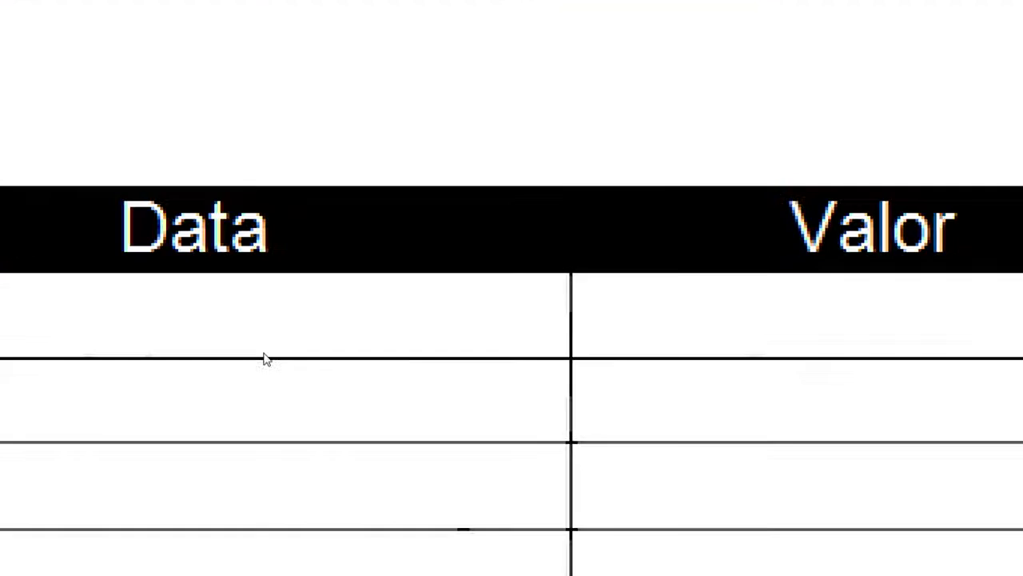
{"action": "key", "text": "Down"}
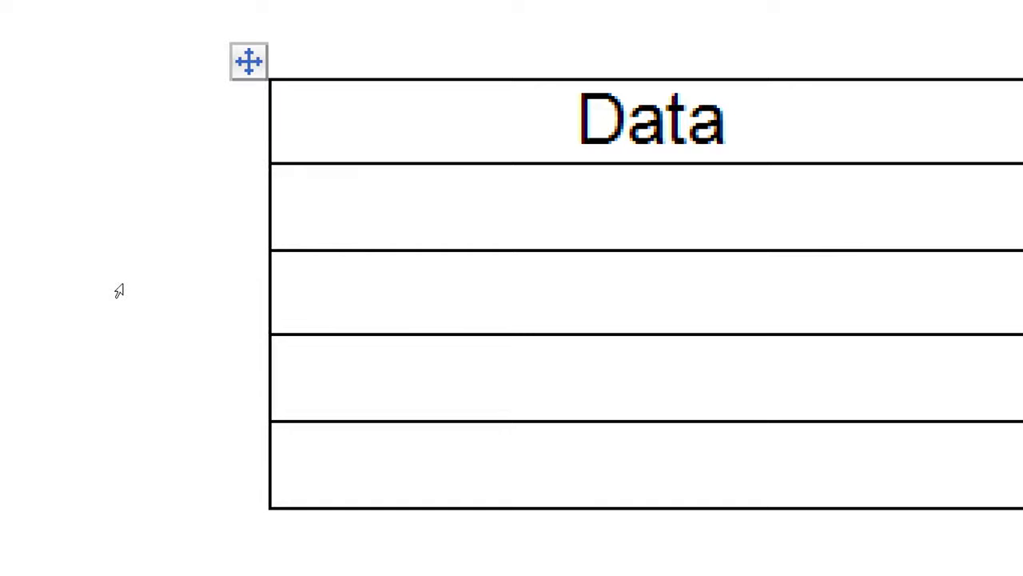
{"action": "left_click_drag", "start_coordinate": [729, 120], "coordinate": [582, 120]}
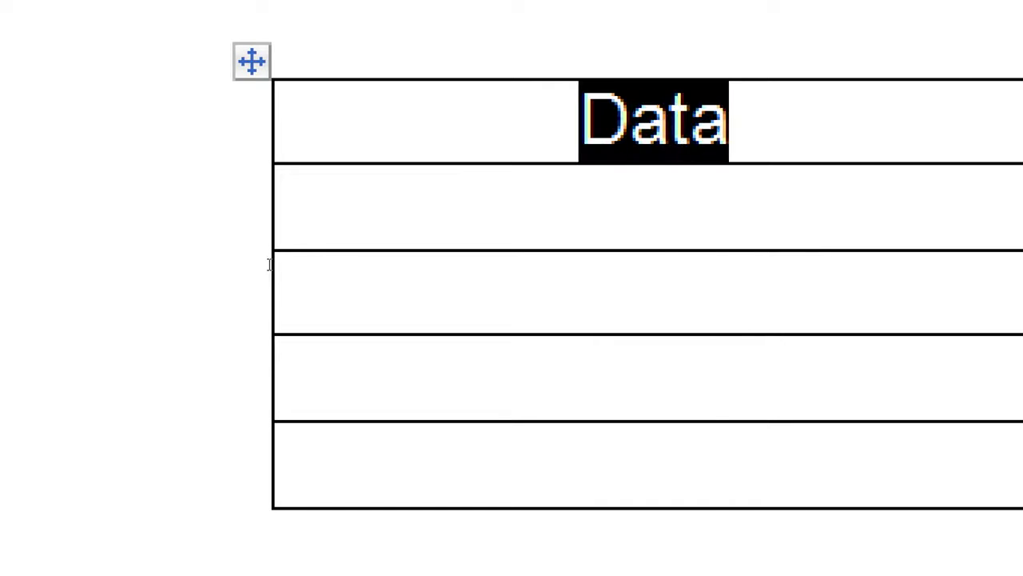
{"action": "type", "text": "Nome"}
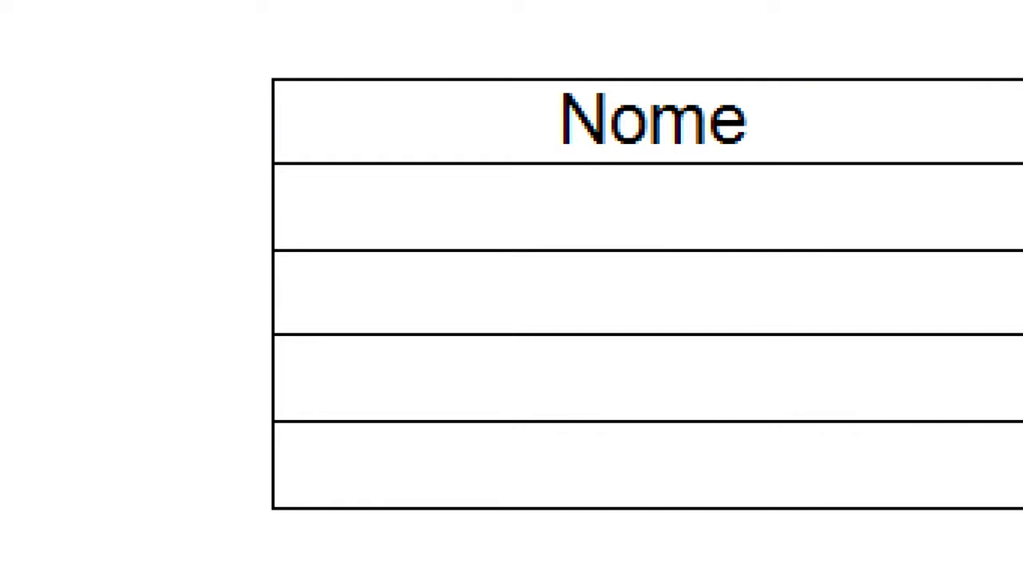
Enter a person's full name in the first cell under Nome
{"action": "left_click", "coordinate": [287, 287]}
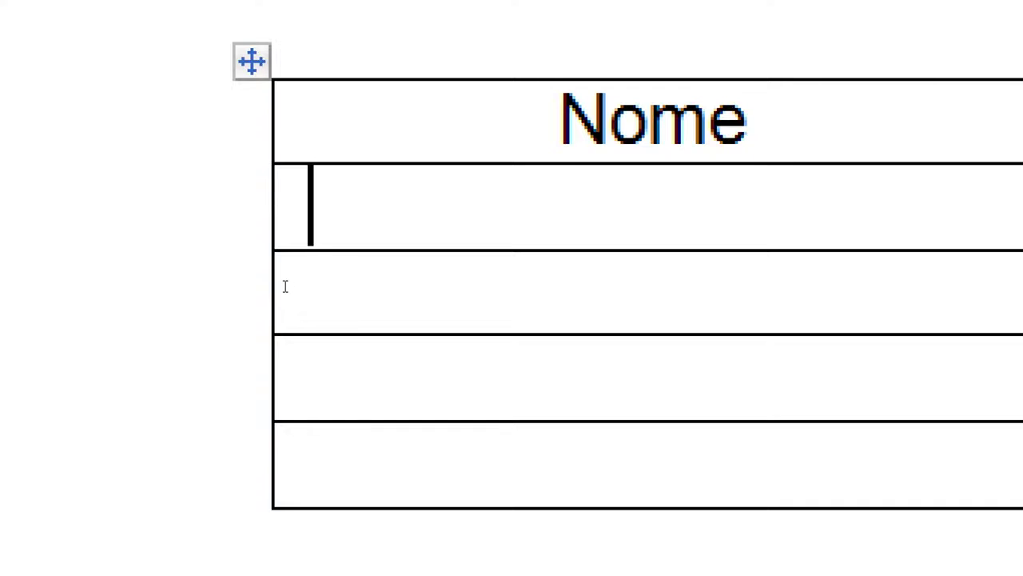
{"action": "key", "text": "super"}
{"action": "type", "text": "j"}
{"action": "key", "text": "Escape"}
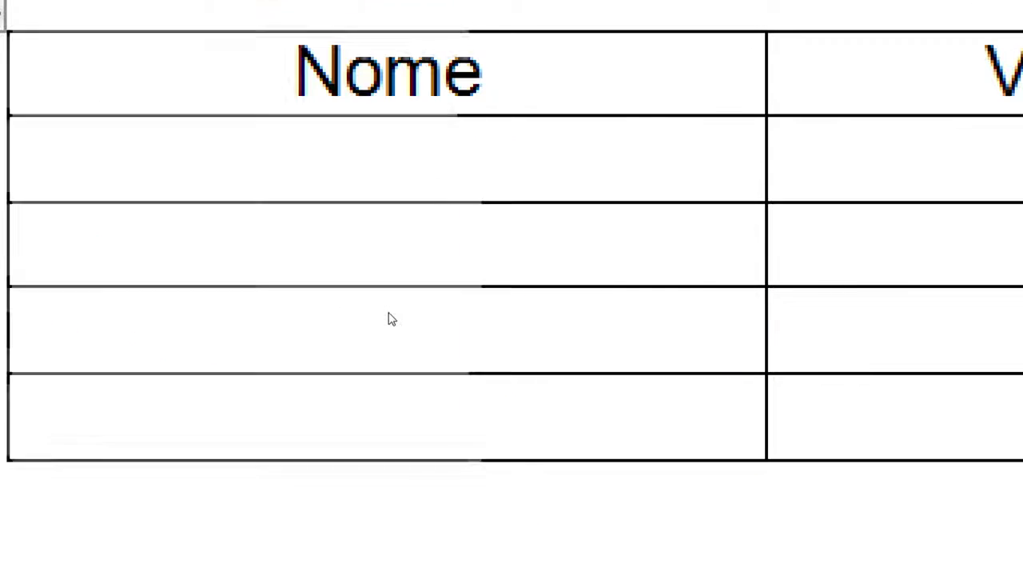
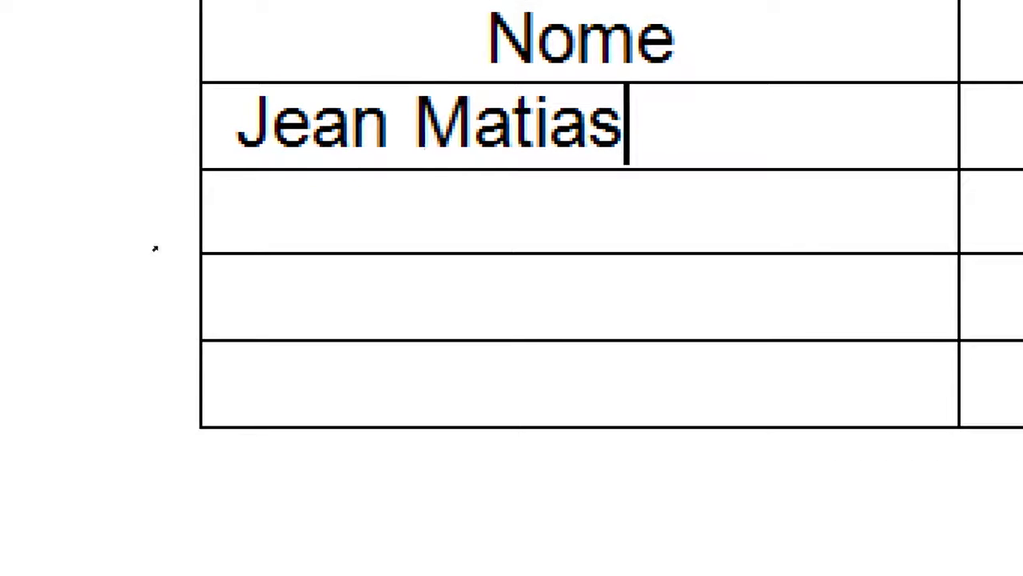
Enter R$ 0,00 in the first cell under Valor
{"action": "left_click_drag", "start_coordinate": [203, 280], "coordinate": [285, 283]}
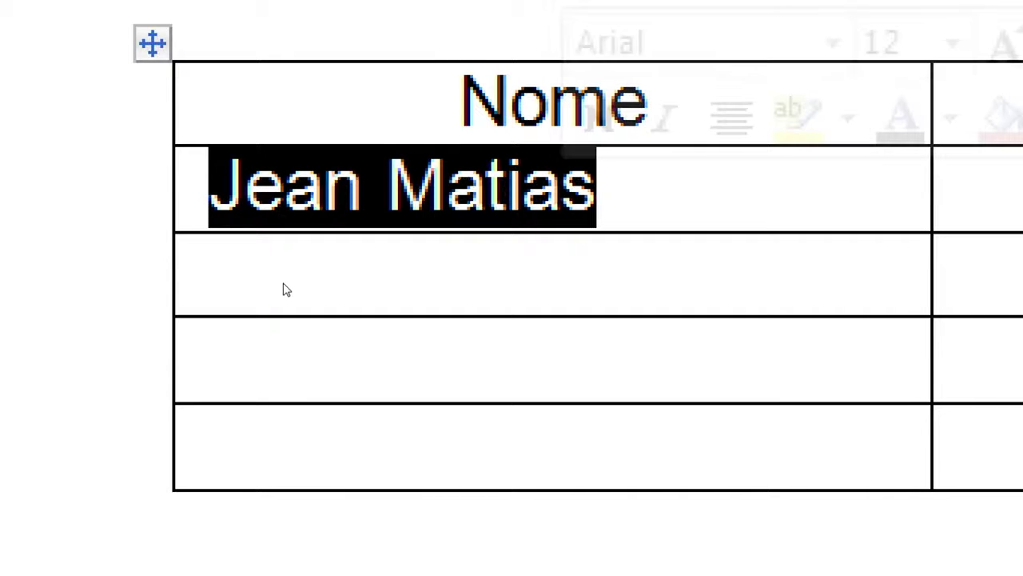
{"action": "key", "text": "Right"}
{"action": "key", "text": "ctrl+a"}
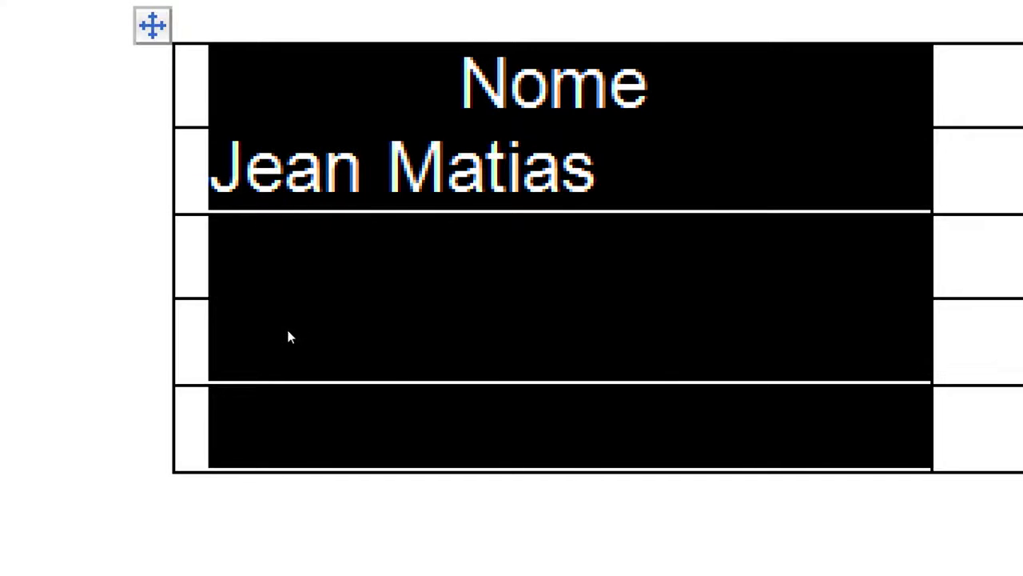
{"action": "left_click", "coordinate": [288, 335]}
{"action": "left_click_drag", "start_coordinate": [251, 258], "coordinate": [240, 332]}
{"action": "left_click", "coordinate": [634, 224]}
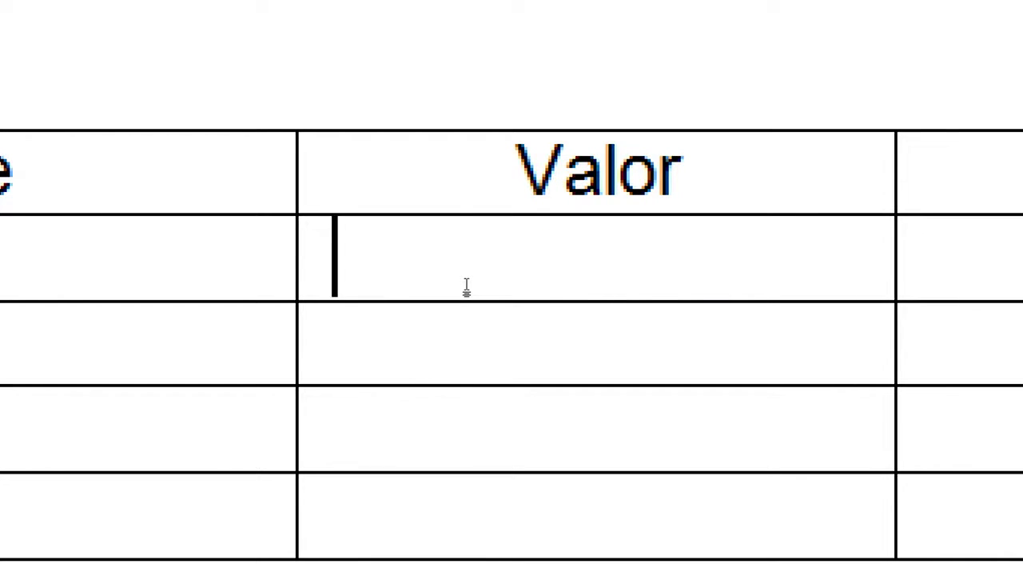
{"action": "type", "text": "R$"}
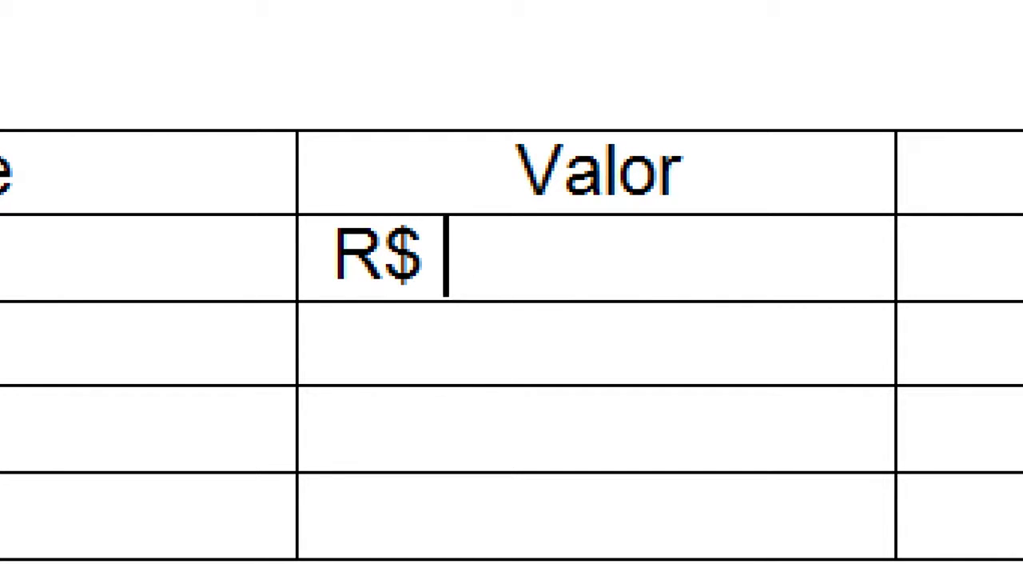
{"action": "type", "text": " 0,00"}
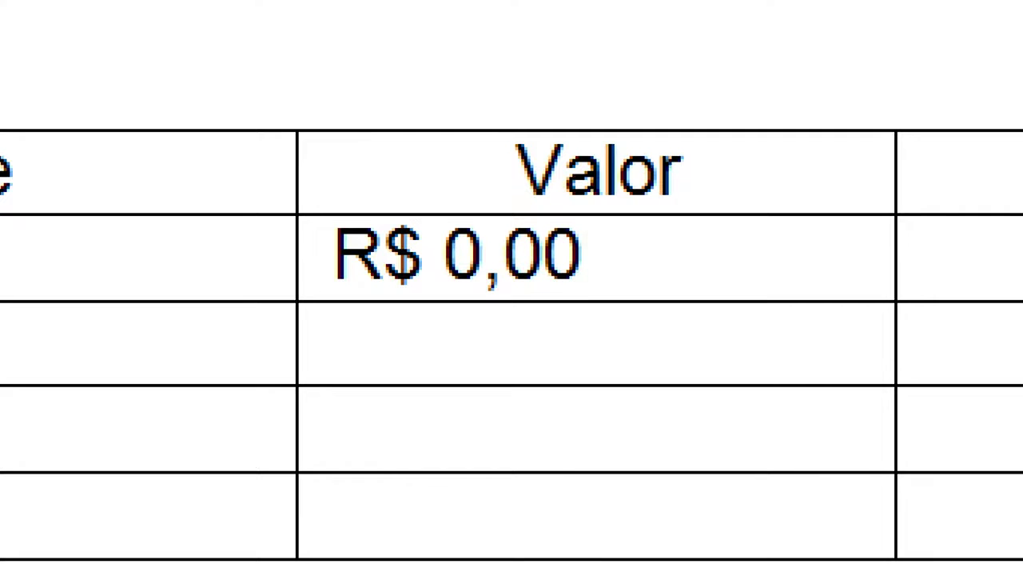
Center the R$ 0,00 amount in its cell with Ctrl+E
{"action": "left_click_drag", "start_coordinate": [480, 423], "coordinate": [472, 339]}
{"action": "left_click", "coordinate": [458, 277]}
{"action": "left_click_drag", "start_coordinate": [458, 277], "coordinate": [387, 280]}
{"action": "key", "text": "ctrl+e"}
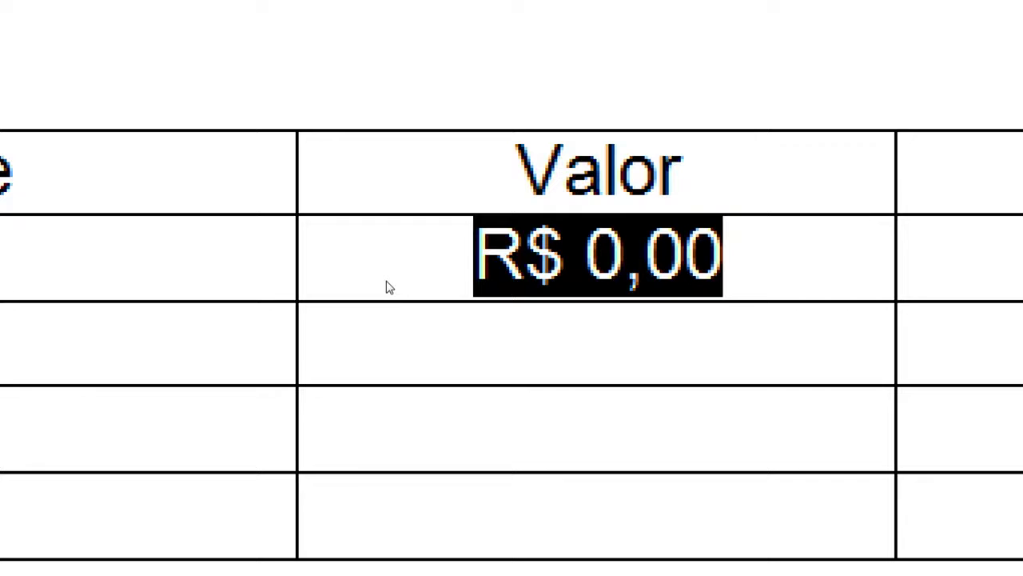
{"action": "left_click", "coordinate": [413, 309]}
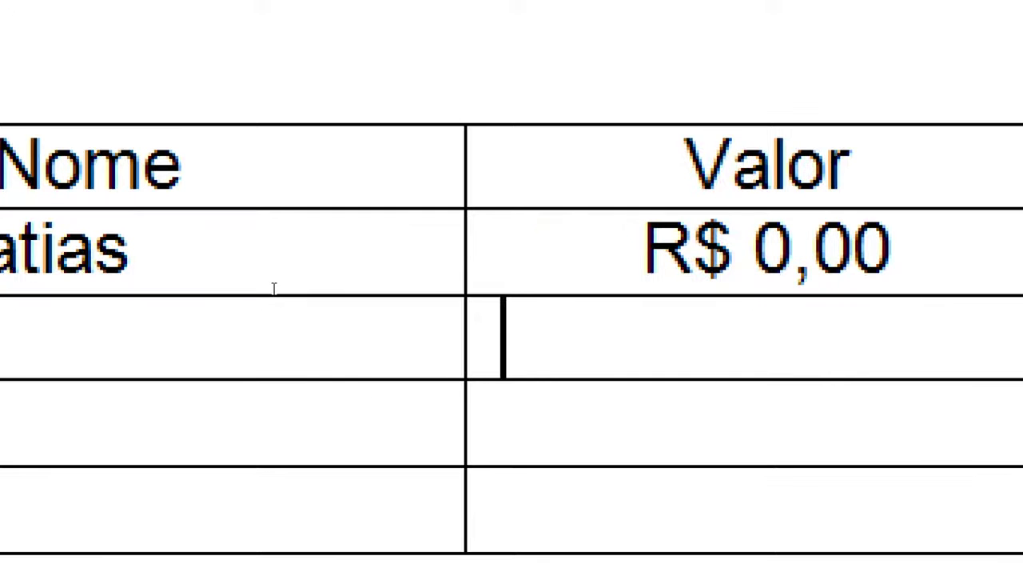
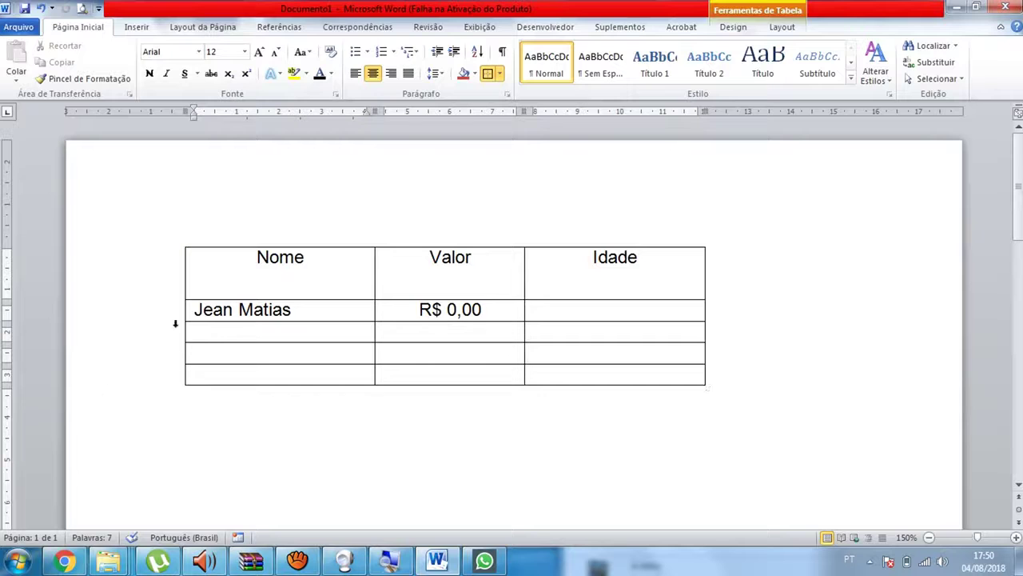
Select the header row and browse the Sombreamento and Bordas choices under Table Design
{"action": "left_click_drag", "start_coordinate": [246, 278], "coordinate": [605, 263]}
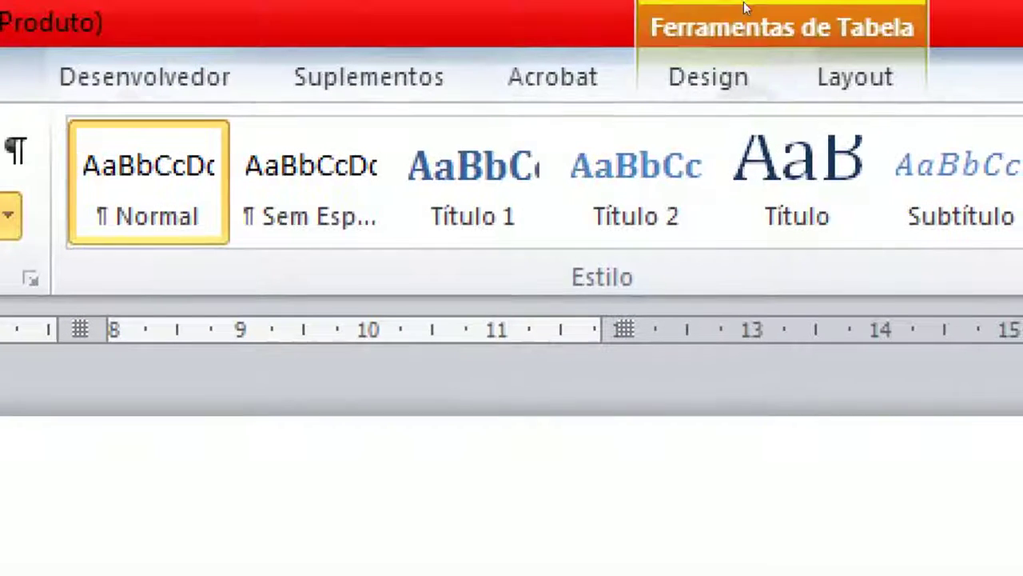
{"action": "left_click", "coordinate": [733, 28]}
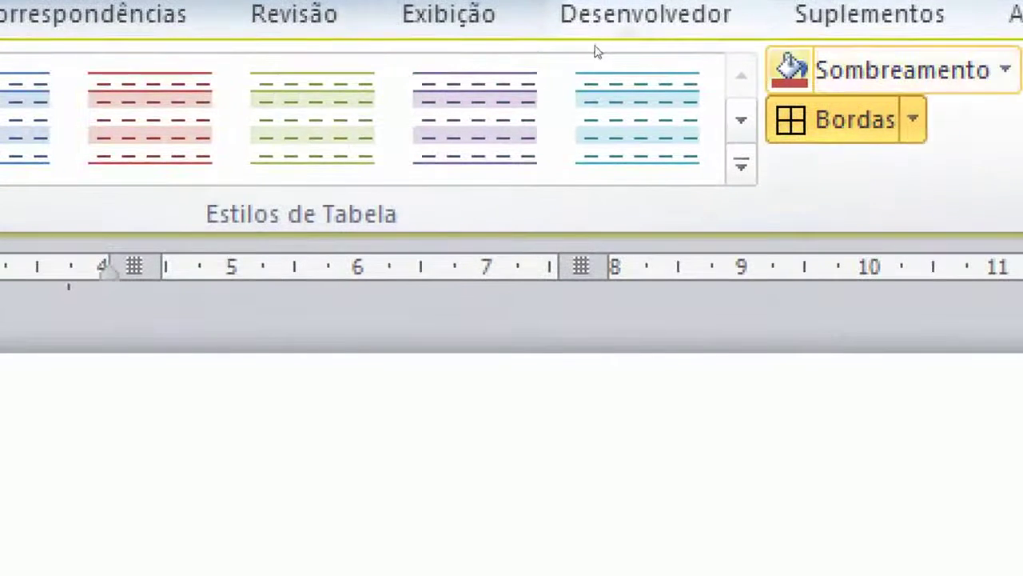
{"action": "left_click", "coordinate": [1005, 69]}
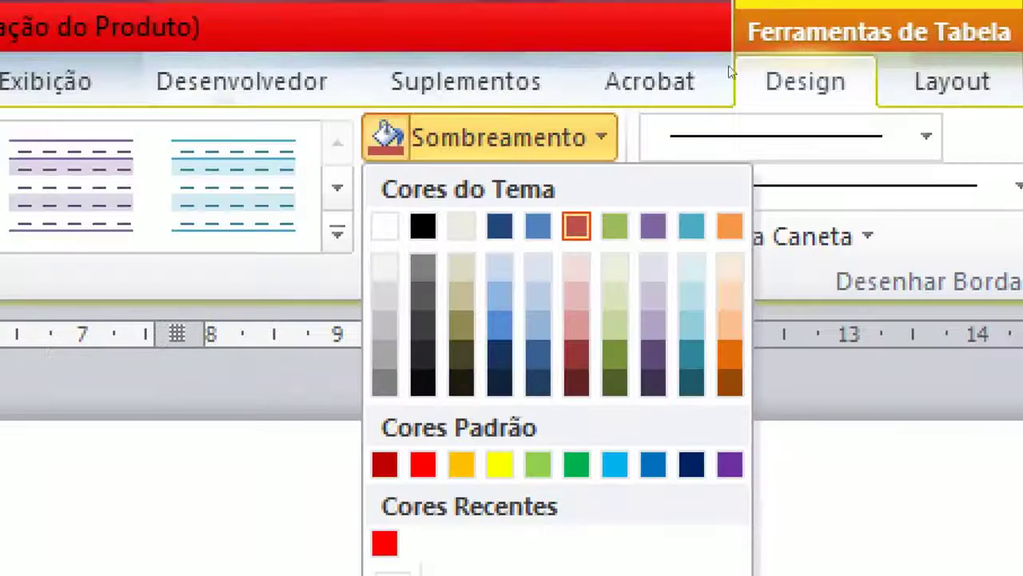
{"action": "left_click", "coordinate": [602, 137]}
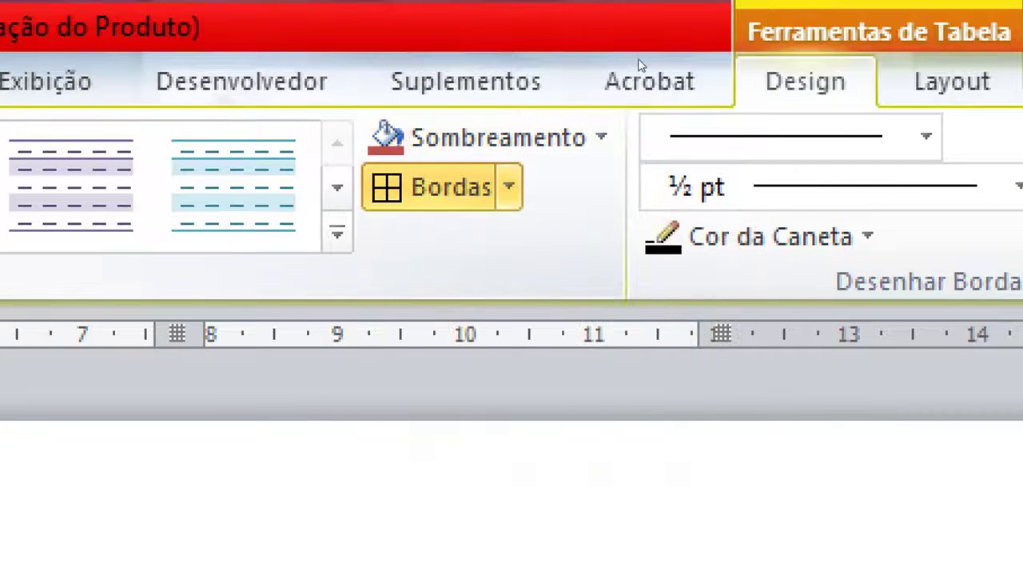
{"action": "left_click", "coordinate": [510, 187]}
{"action": "key", "text": "Down"}
{"action": "key", "text": "Return"}
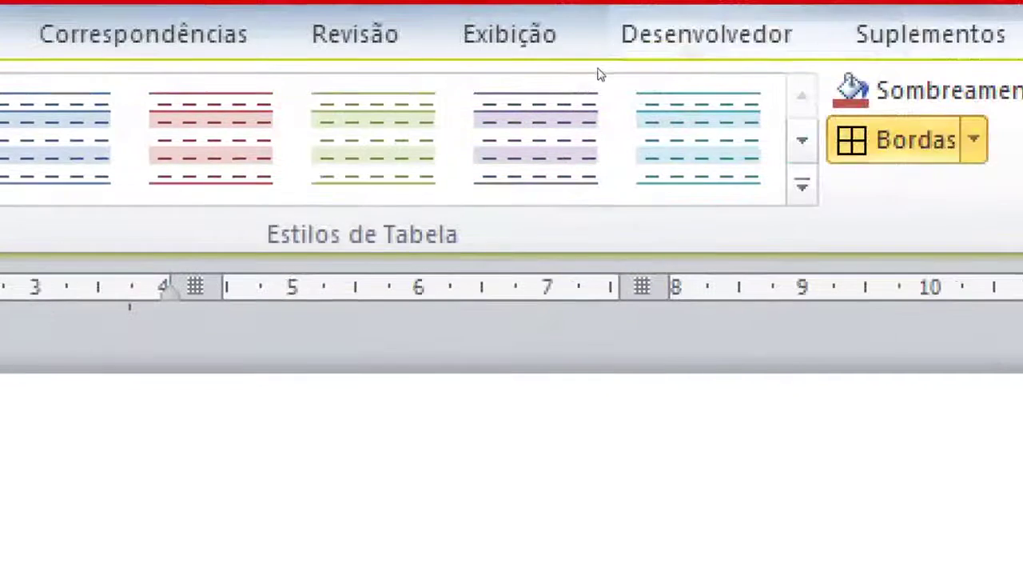
Remove all borders from the header row with Sem borda
{"action": "left_click", "coordinate": [949, 143]}
{"action": "key", "text": "Down"}
{"action": "key", "text": "Up"}
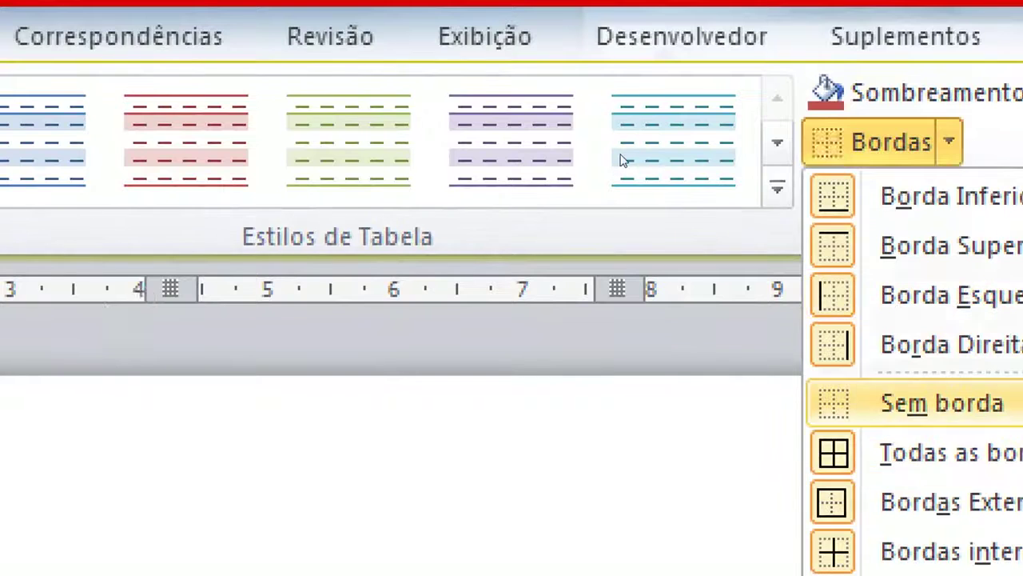
{"action": "key", "text": "Return"}
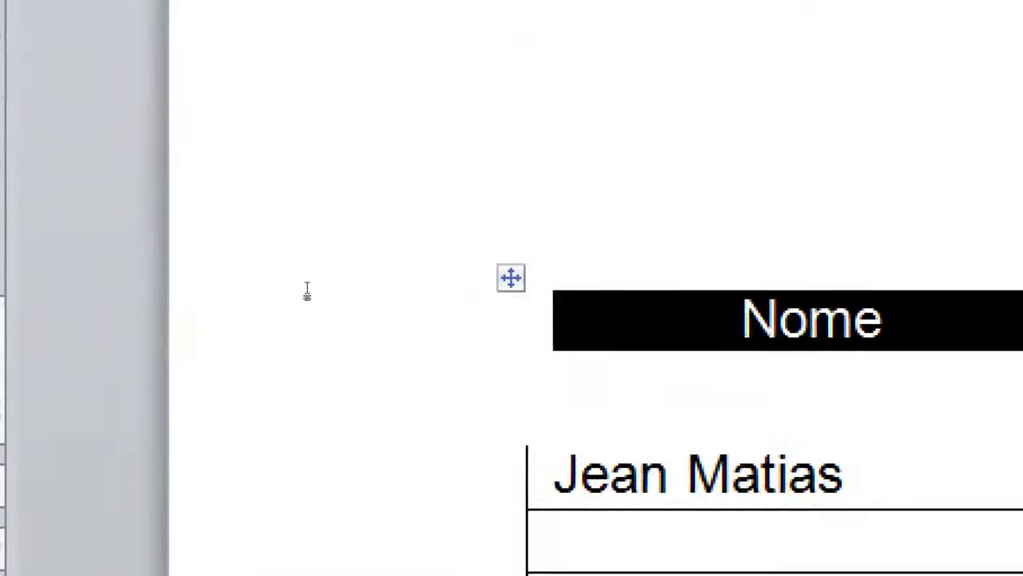
{"action": "left_click", "coordinate": [307, 290]}
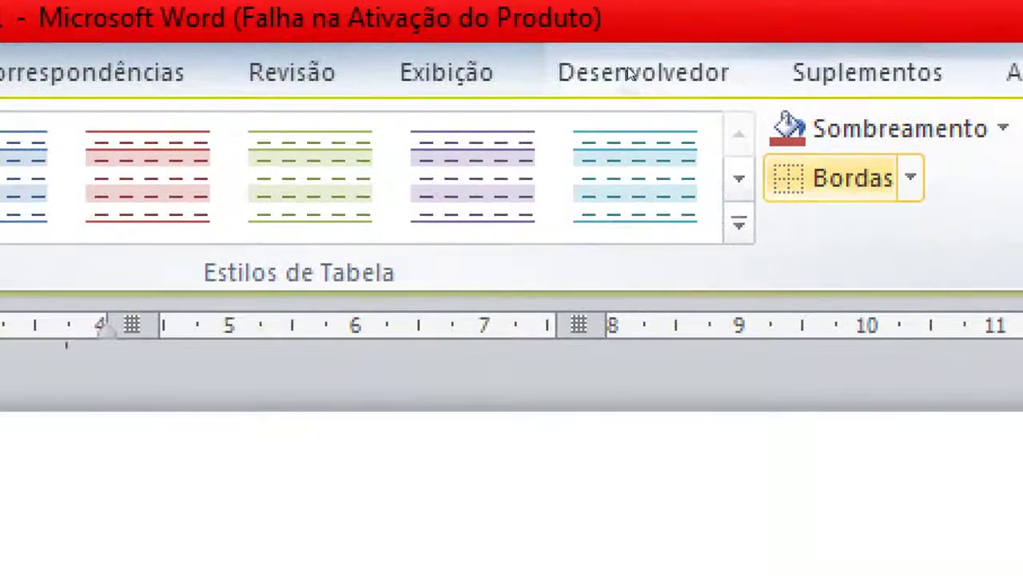
Restore borders on the header row with Todas as bordas
{"action": "left_click", "coordinate": [911, 178]}
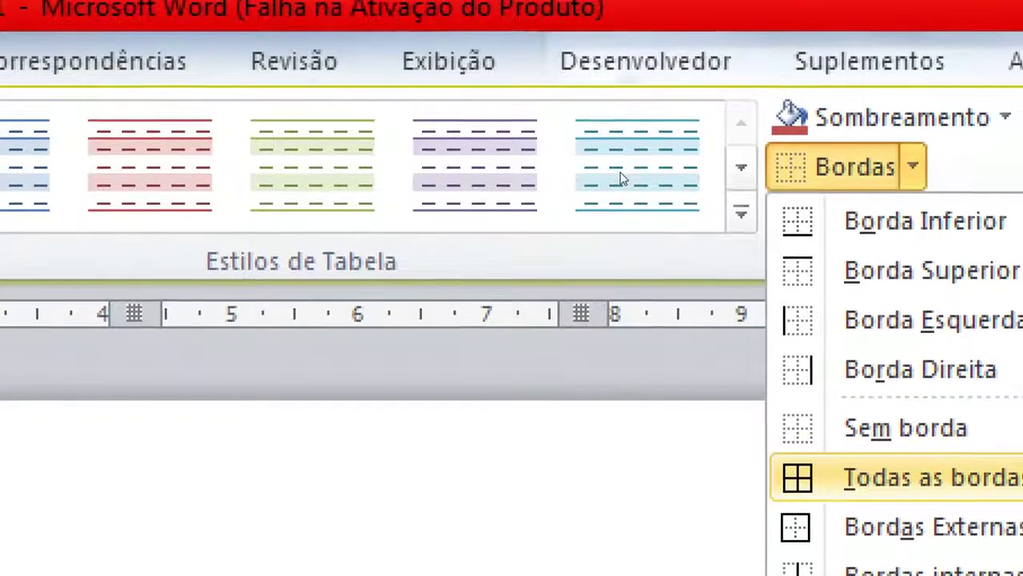
{"action": "left_click", "coordinate": [896, 487]}
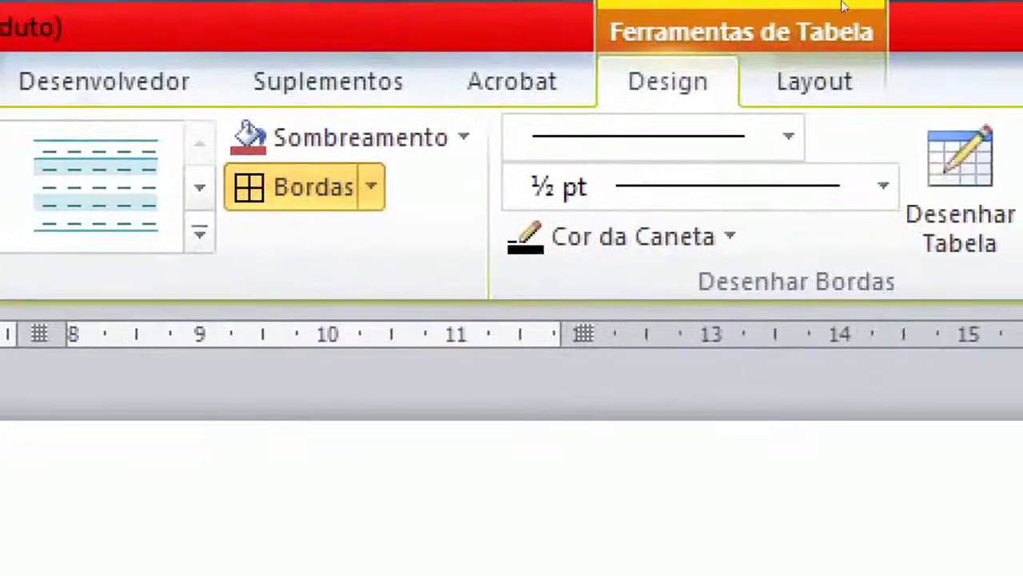
{"action": "left_click", "coordinate": [791, 26]}
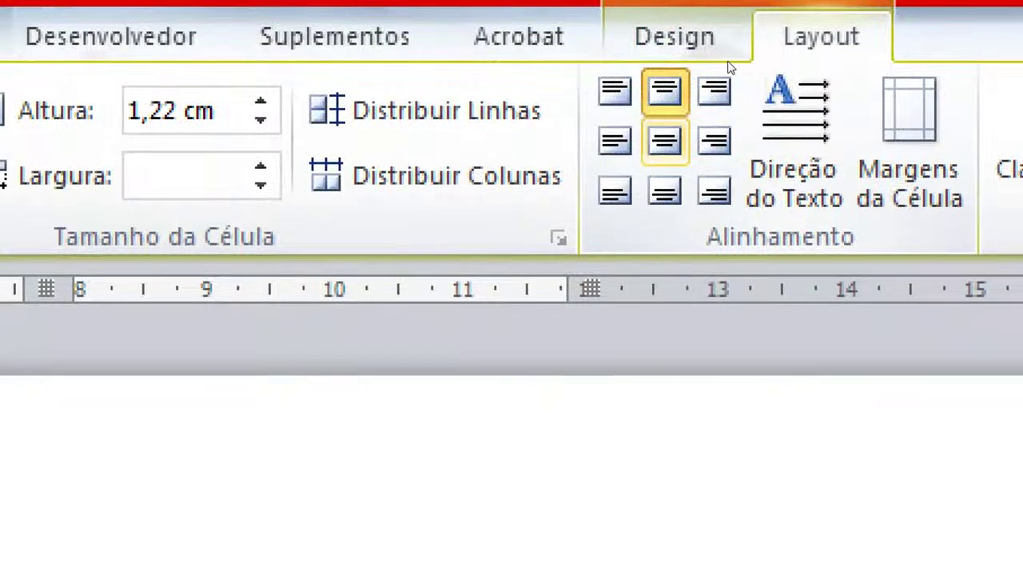
Center the header names in their cells with Centralizar and drag the data row taller
{"action": "left_click", "coordinate": [664, 140]}
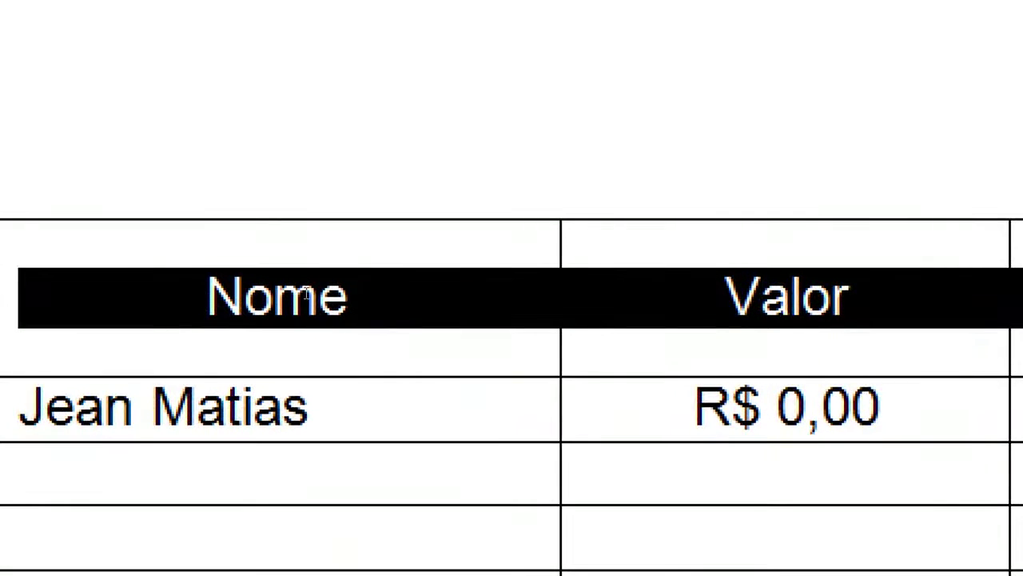
{"action": "left_click", "coordinate": [690, 290]}
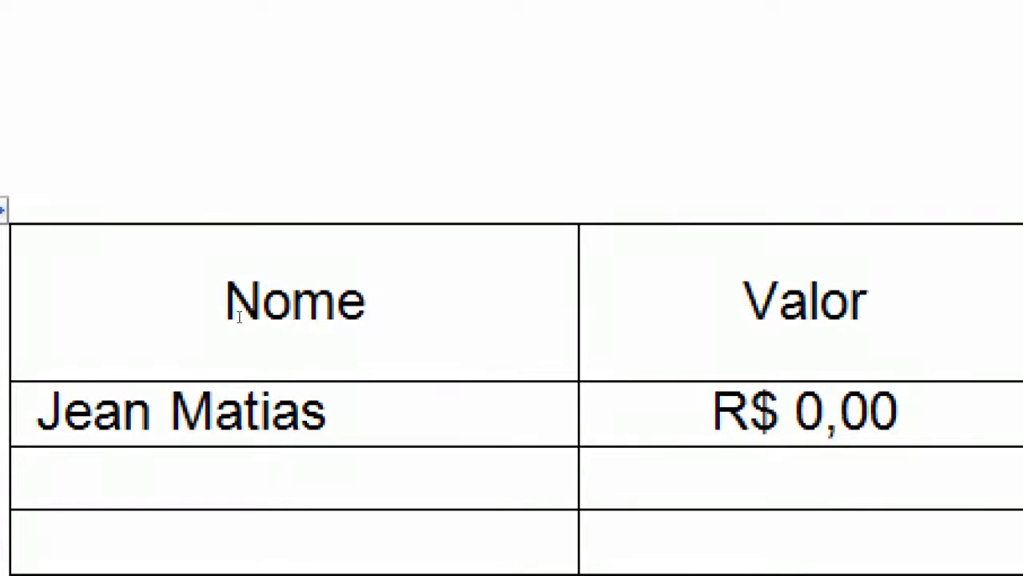
{"action": "left_click_drag", "start_coordinate": [198, 310], "coordinate": [379, 299]}
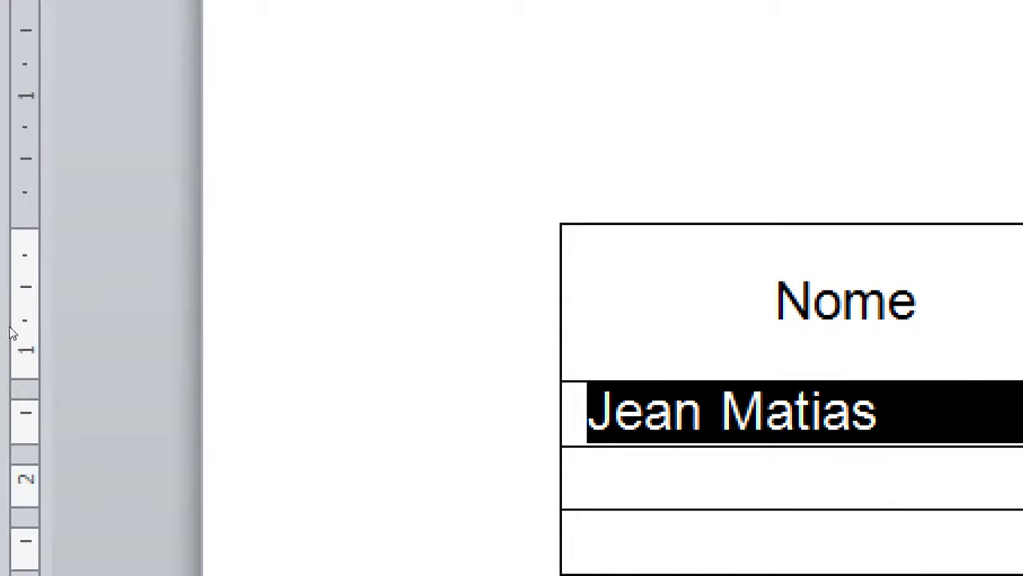
{"action": "left_click_drag", "start_coordinate": [223, 324], "coordinate": [224, 366]}
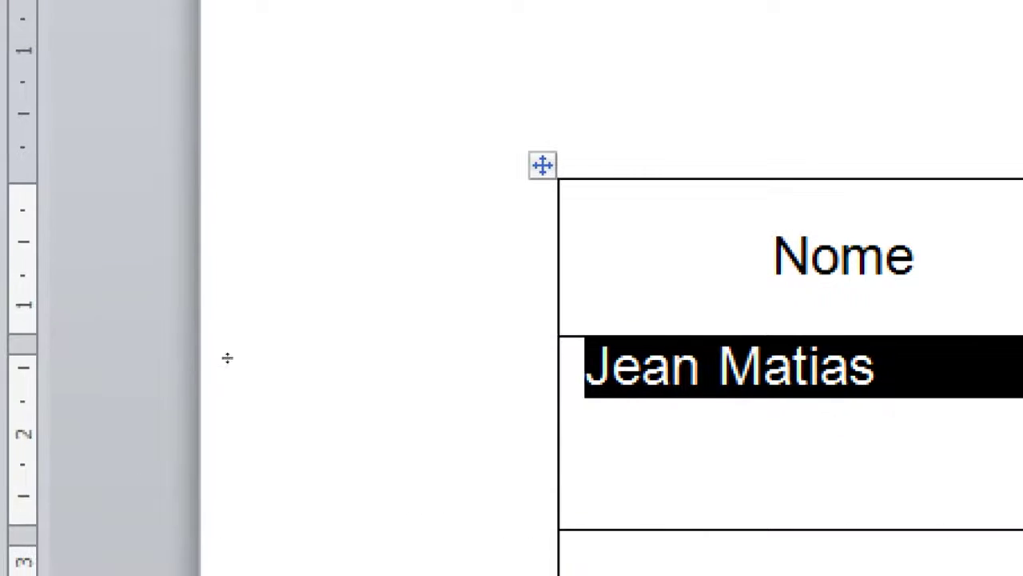
{"action": "left_click", "coordinate": [241, 324]}
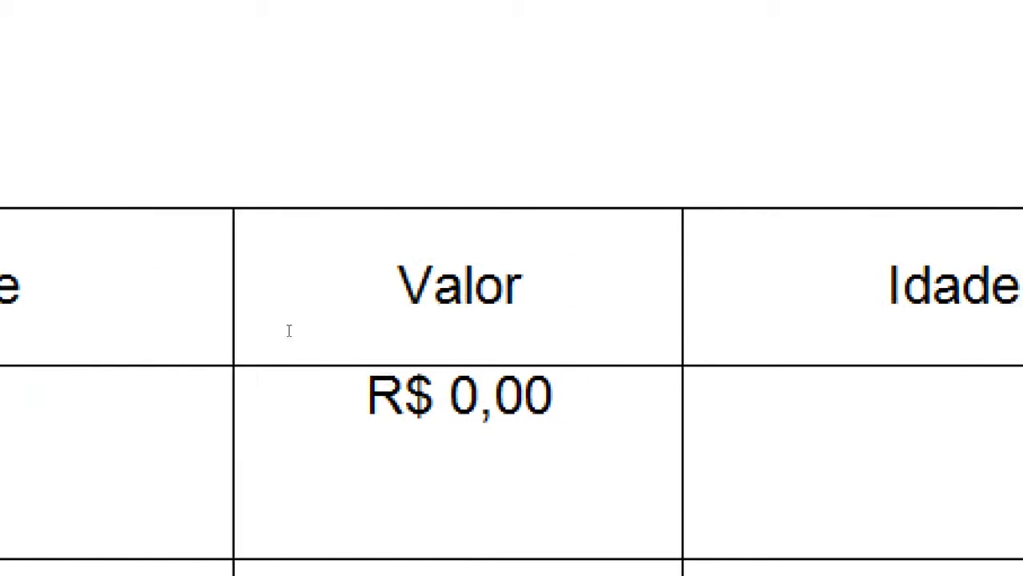
Reselect the data row and its name cell so the entries sit centred
{"action": "left_click_drag", "start_coordinate": [195, 309], "coordinate": [685, 313]}
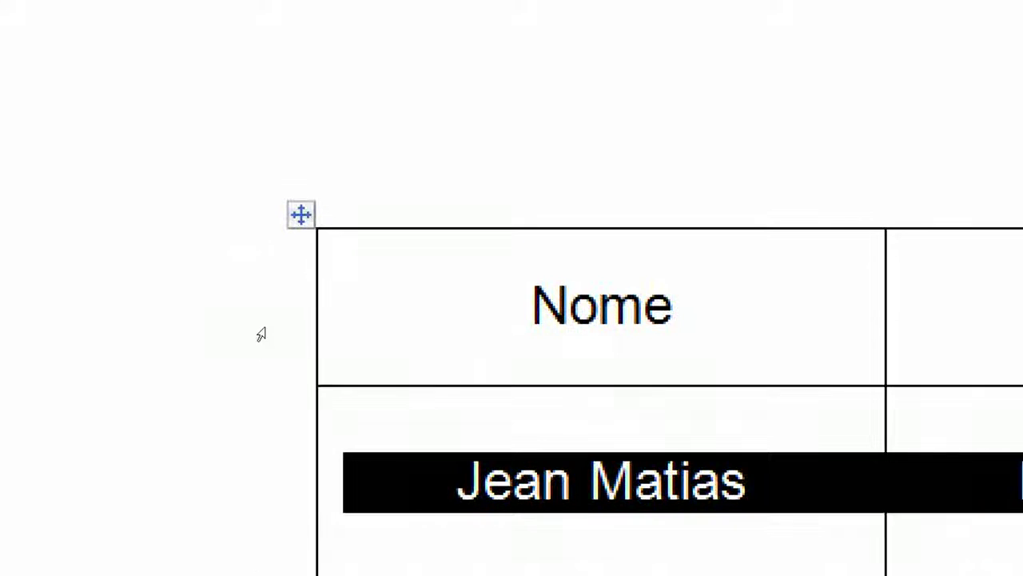
{"action": "key", "text": "Up"}
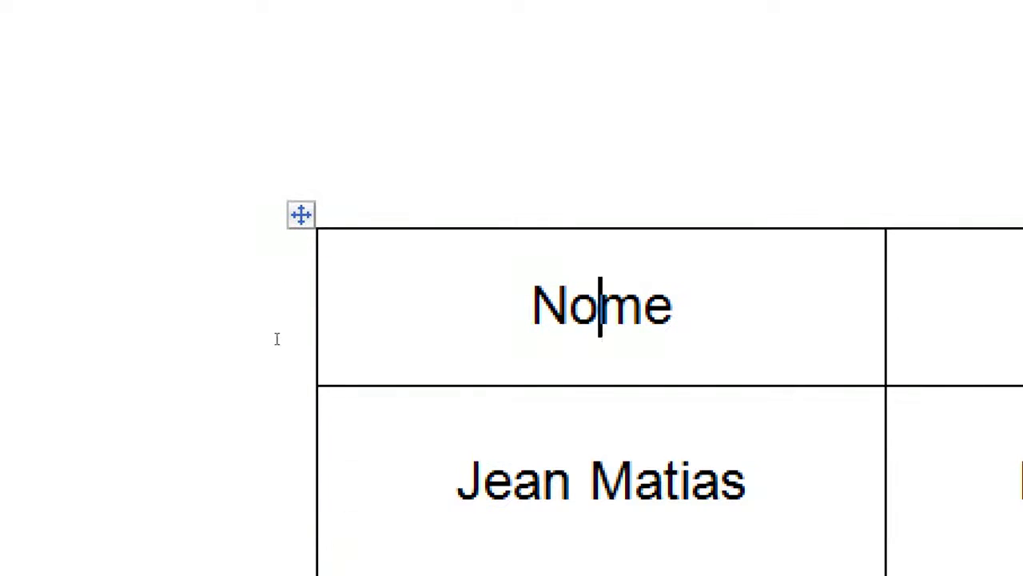
{"action": "left_click", "coordinate": [210, 331]}
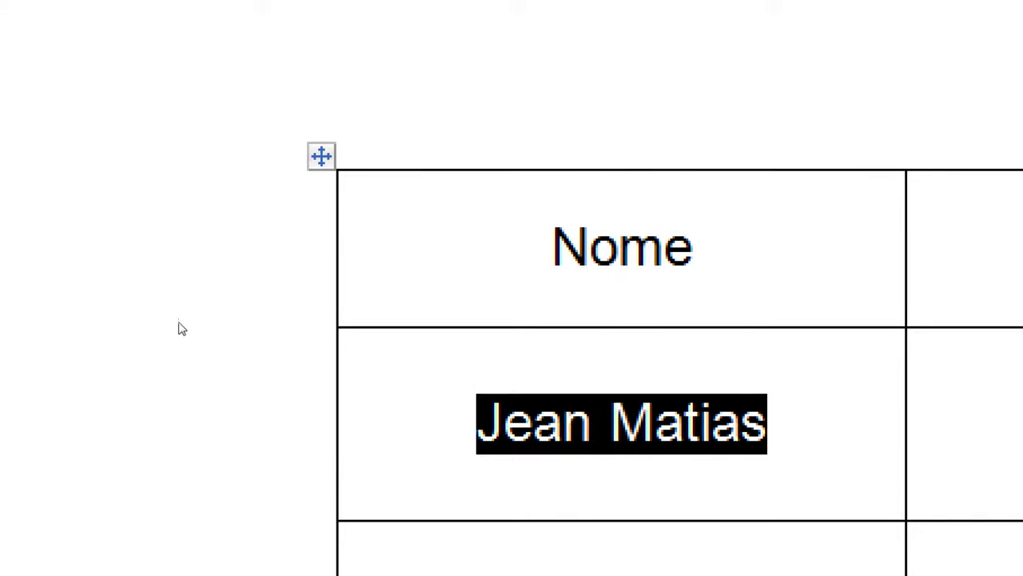
{"action": "left_click", "coordinate": [350, 335]}
{"action": "left_click", "coordinate": [233, 343]}
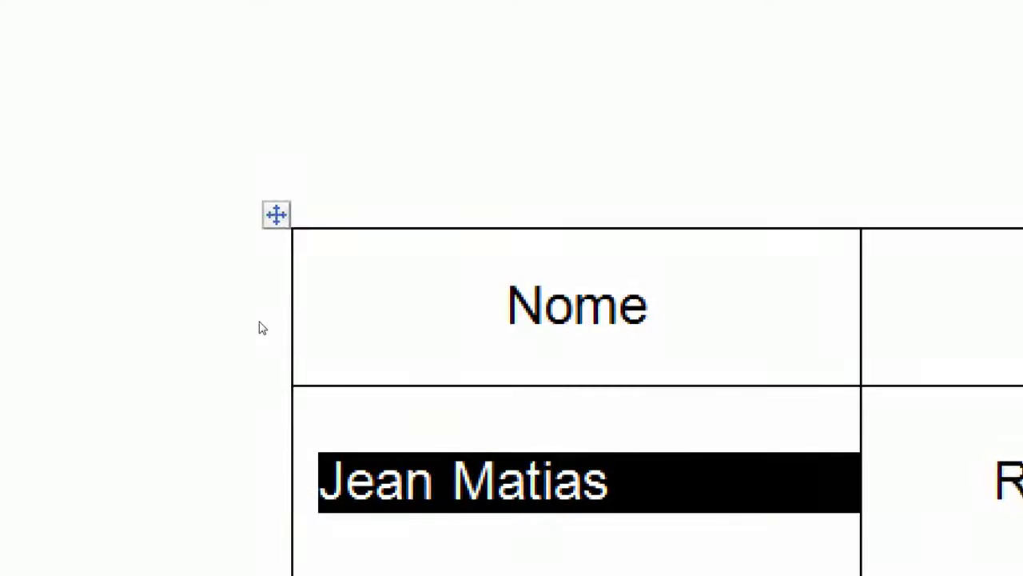
Delete the Valor heading and select the Nome cell together with the now-empty cell beside it
{"action": "left_click", "coordinate": [215, 360]}
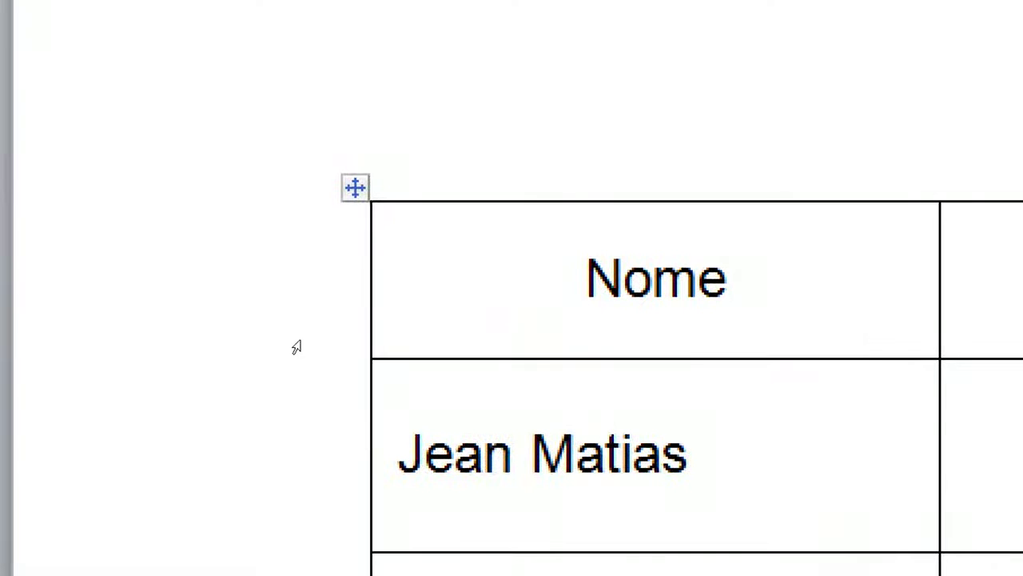
{"action": "left_click_drag", "start_coordinate": [296, 347], "coordinate": [176, 342]}
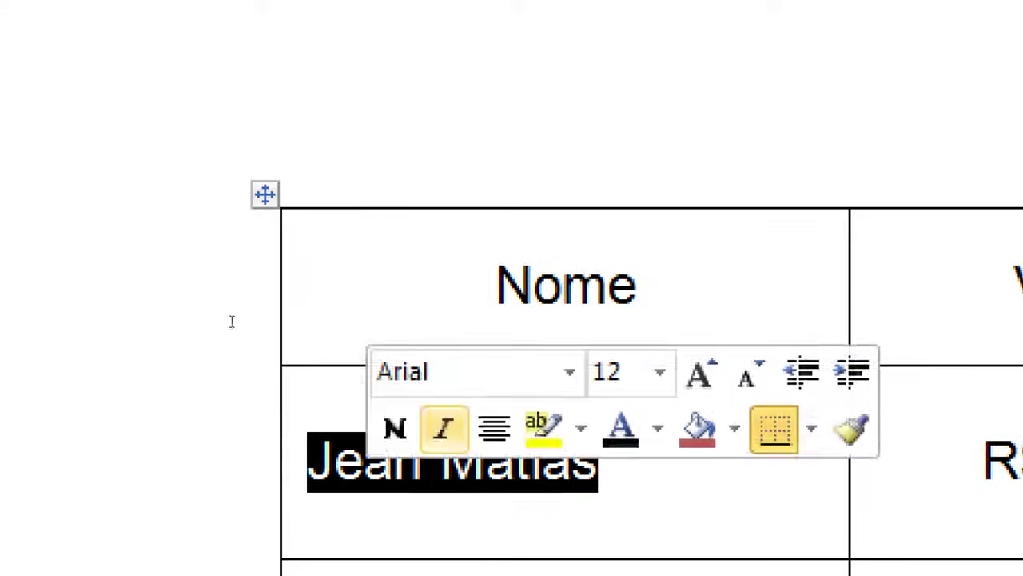
{"action": "left_click", "coordinate": [300, 353]}
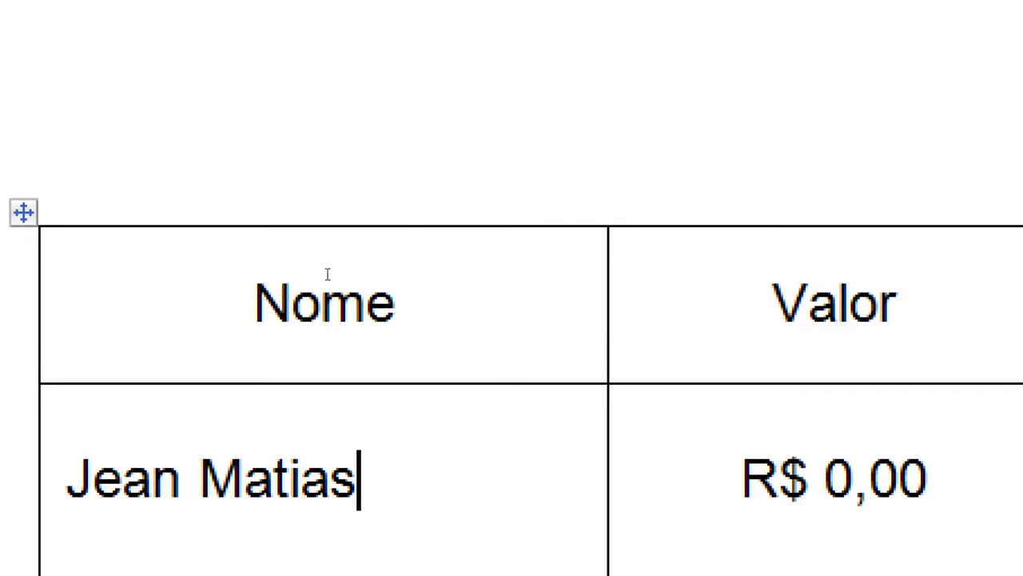
{"action": "double_click", "coordinate": [245, 286]}
{"action": "key", "text": "Tab"}
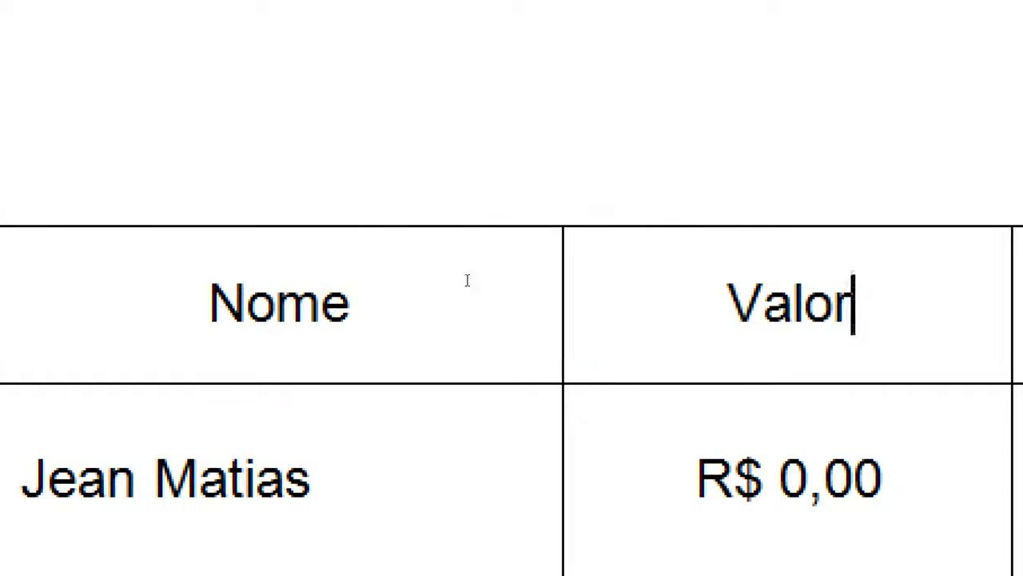
{"action": "key", "text": "BackSpace"}
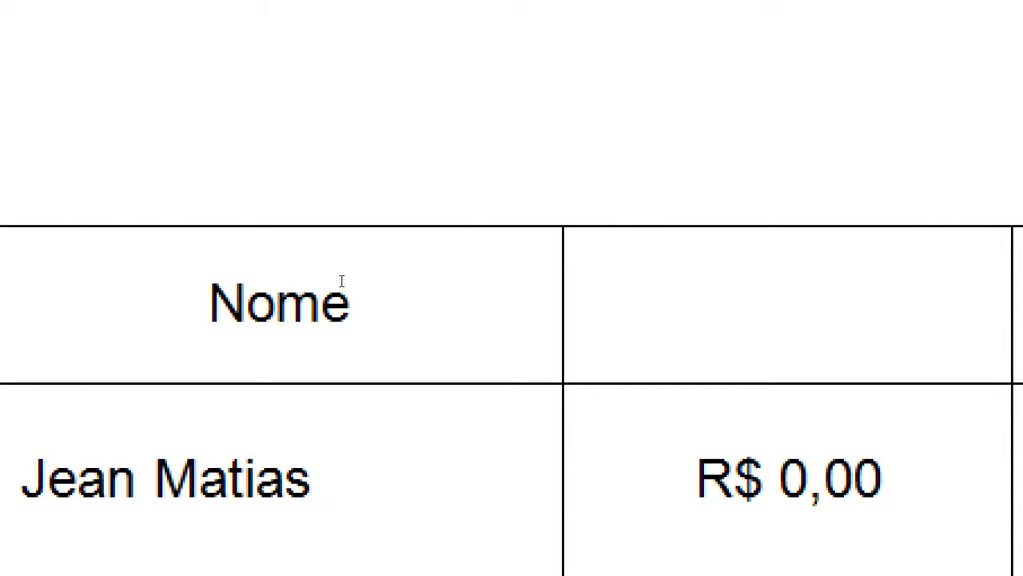
{"action": "left_click_drag", "start_coordinate": [235, 272], "coordinate": [405, 272]}
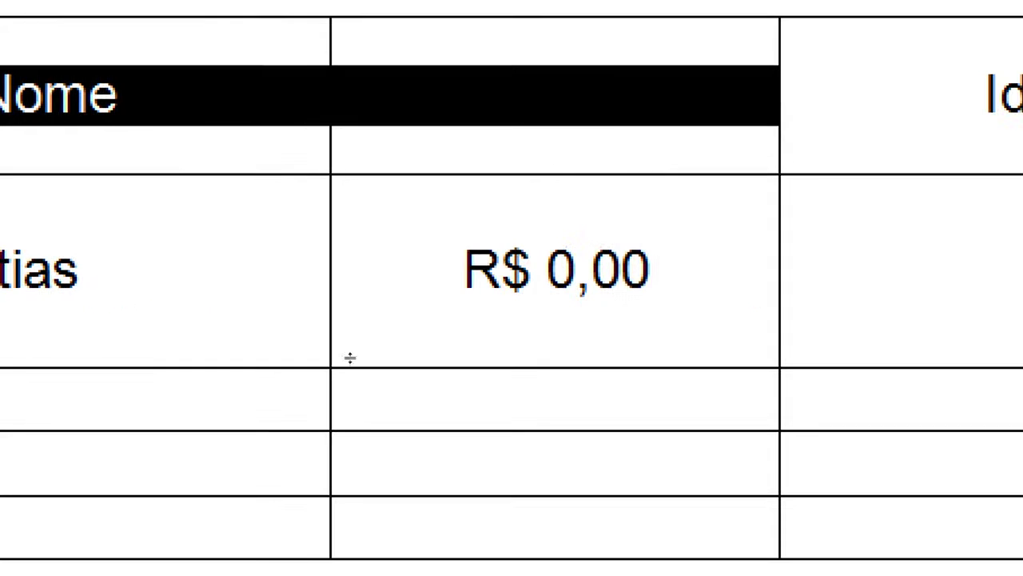
Merge the Nome header cell and the empty cell beside it with Mesclar Células
{"action": "key", "text": "Left"}
{"action": "key", "text": "shift+Right"}
{"action": "key", "text": "shift+Right"}
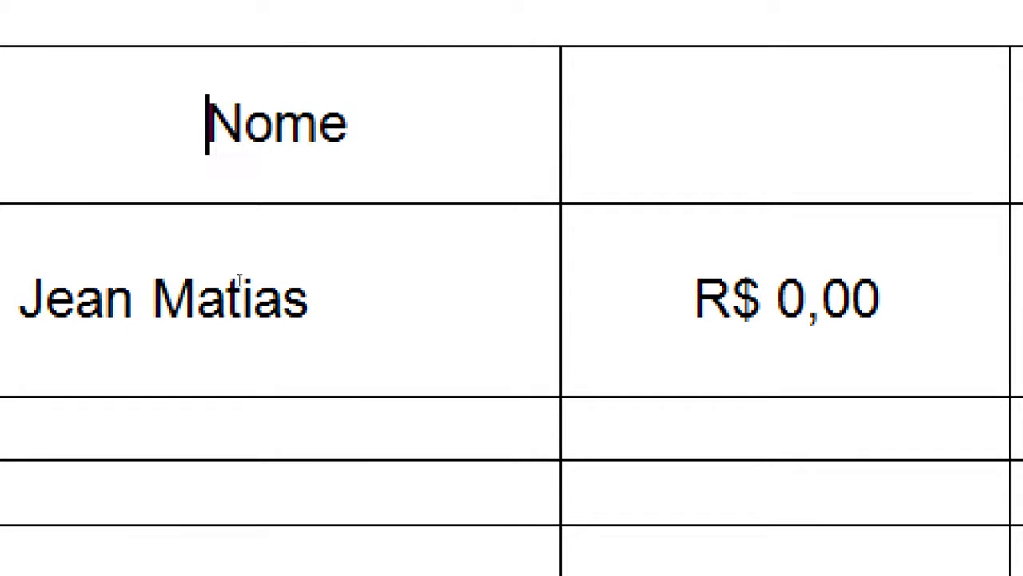
{"action": "key", "text": "shift+Right"}
{"action": "key", "text": "shift+Right"}
{"action": "key", "text": "shift+Right"}
{"action": "key", "text": "shift+Right"}
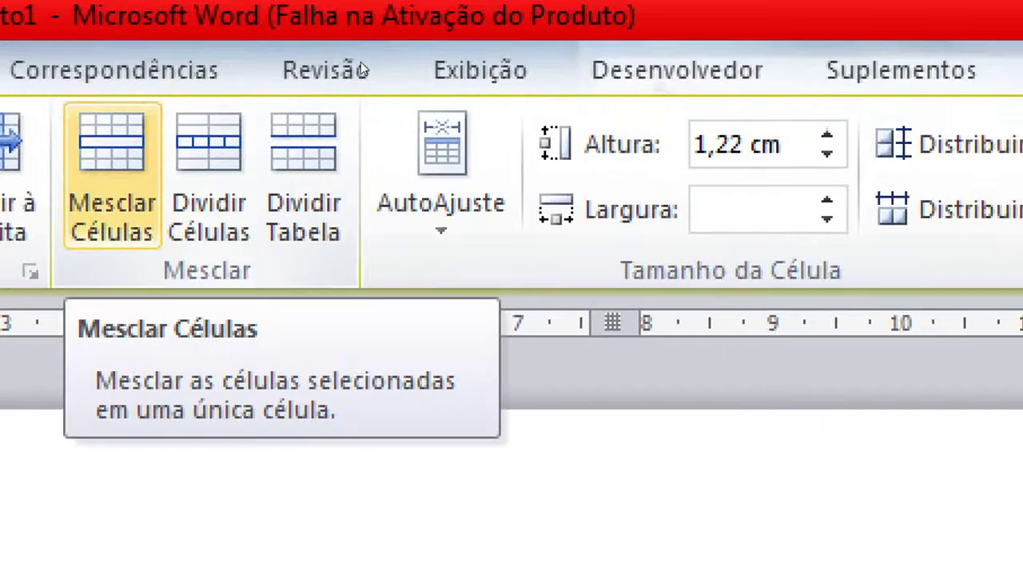
{"action": "left_click", "coordinate": [112, 176]}
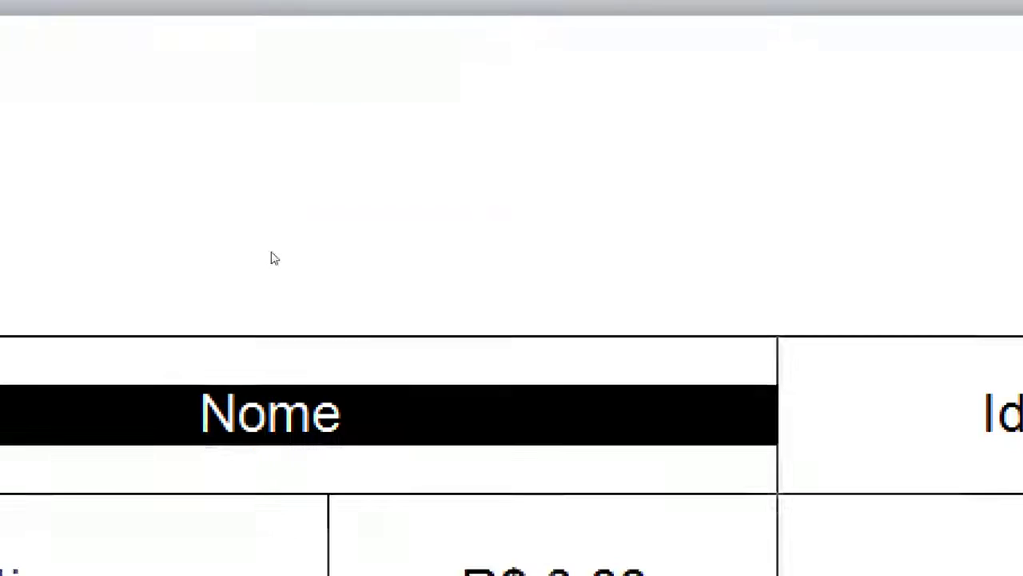
{"action": "left_click", "coordinate": [224, 331]}
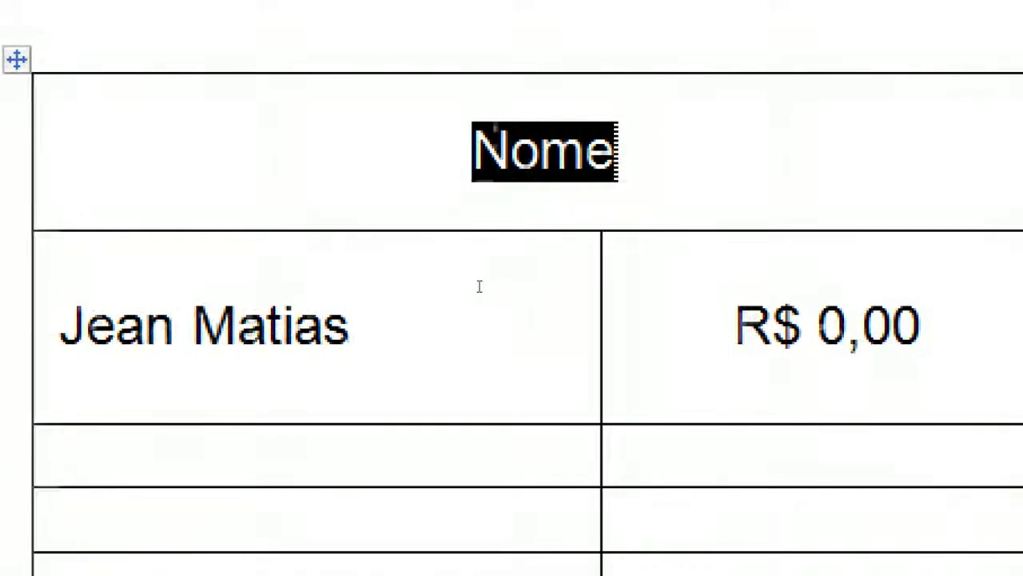
Select the Nome heading text inside the merged header cell
{"action": "key", "text": "Left"}
{"action": "key", "text": "shift+End"}
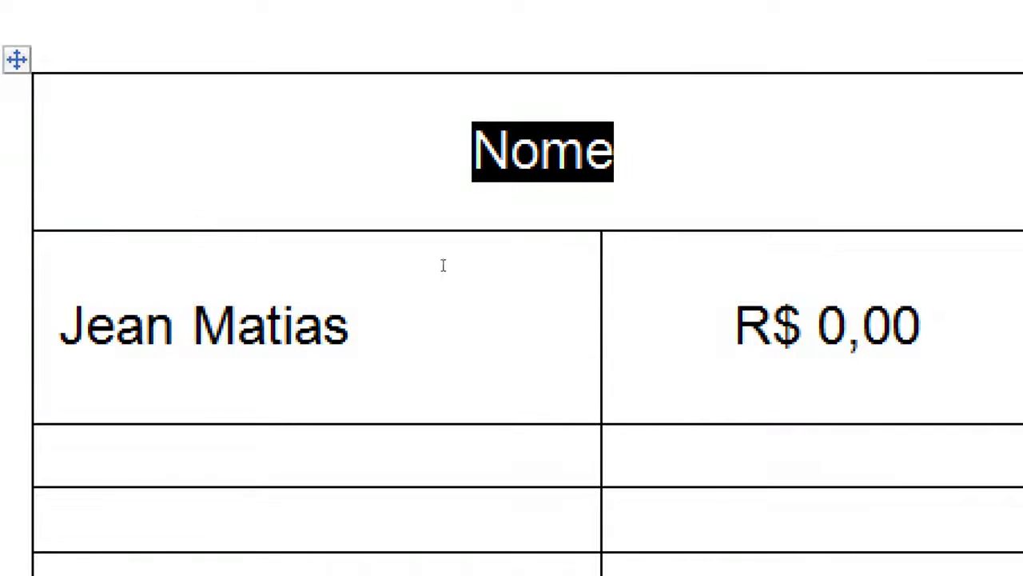
{"action": "key", "text": "Left"}
{"action": "key", "text": "shift+End"}
{"action": "left_click", "coordinate": [348, 303]}
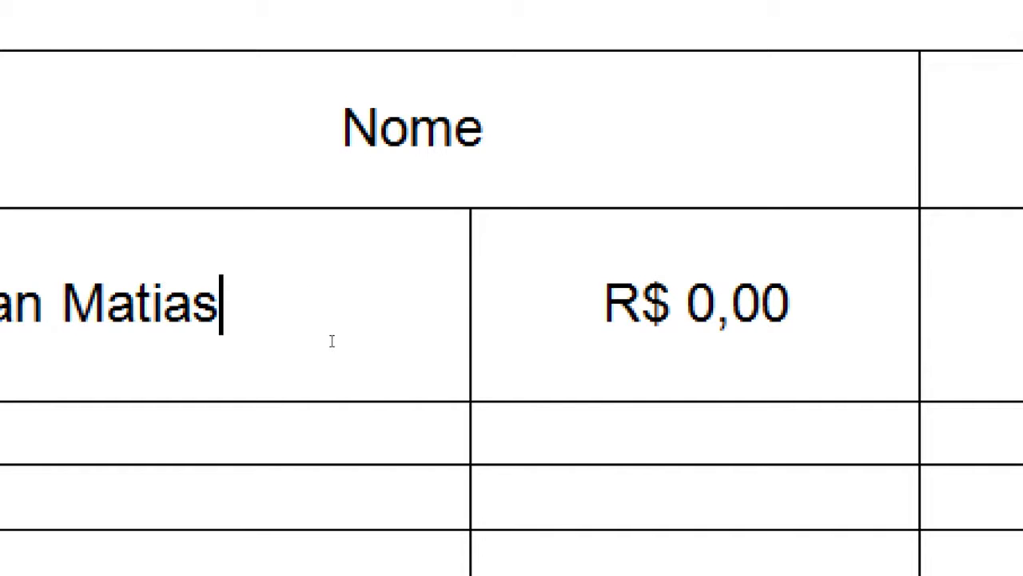
{"action": "key", "text": "Up"}
{"action": "key", "text": "shift+Right"}
{"action": "key", "text": "shift+Right"}
{"action": "key", "text": "shift+Right"}
{"action": "key", "text": "shift+Right"}
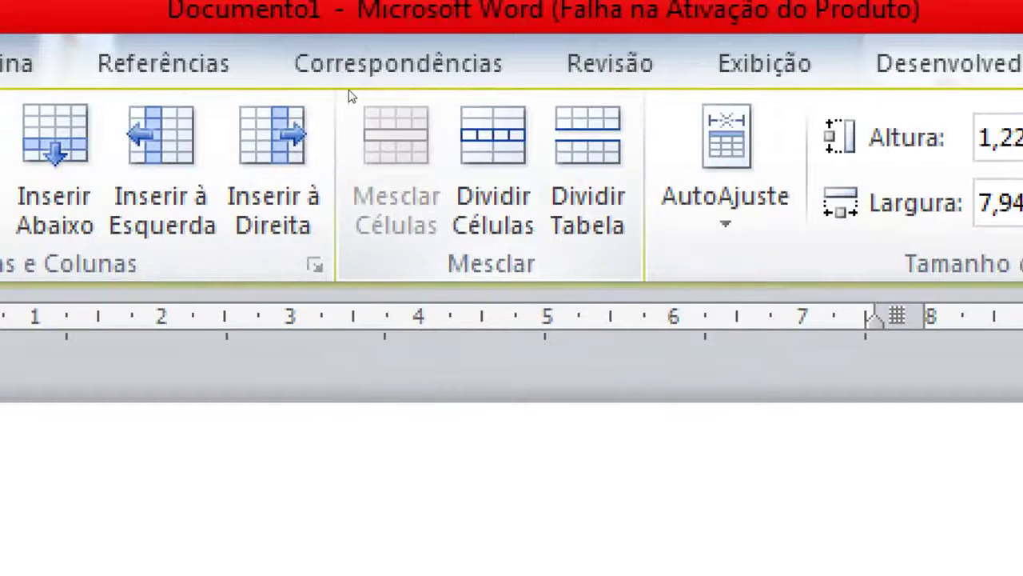
Undo twice with Ctrl+Z to split the merged header and bring back the Valor heading
{"action": "key", "text": "Left"}
{"action": "key", "text": "ctrl+z"}
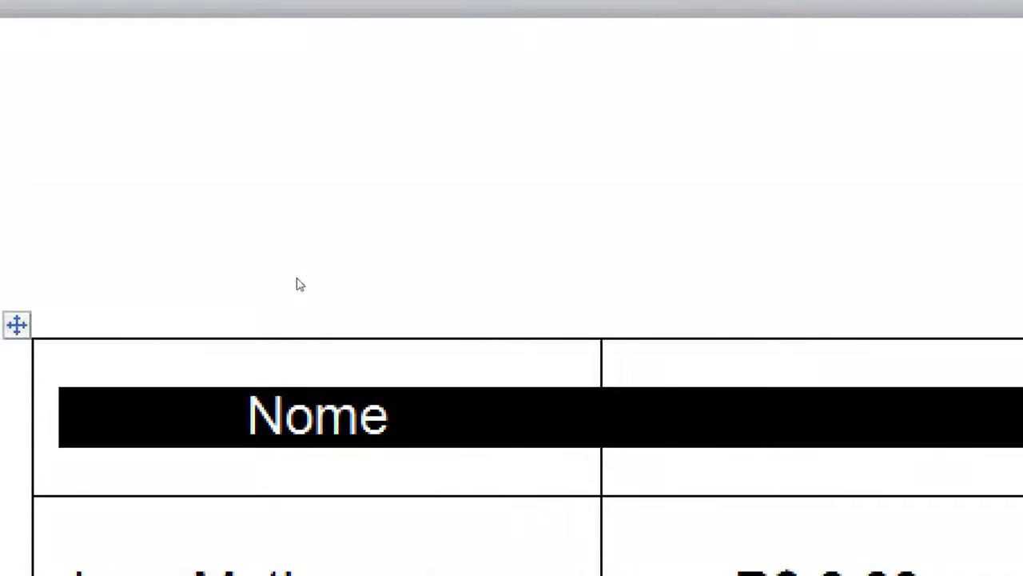
{"action": "key", "text": "Right"}
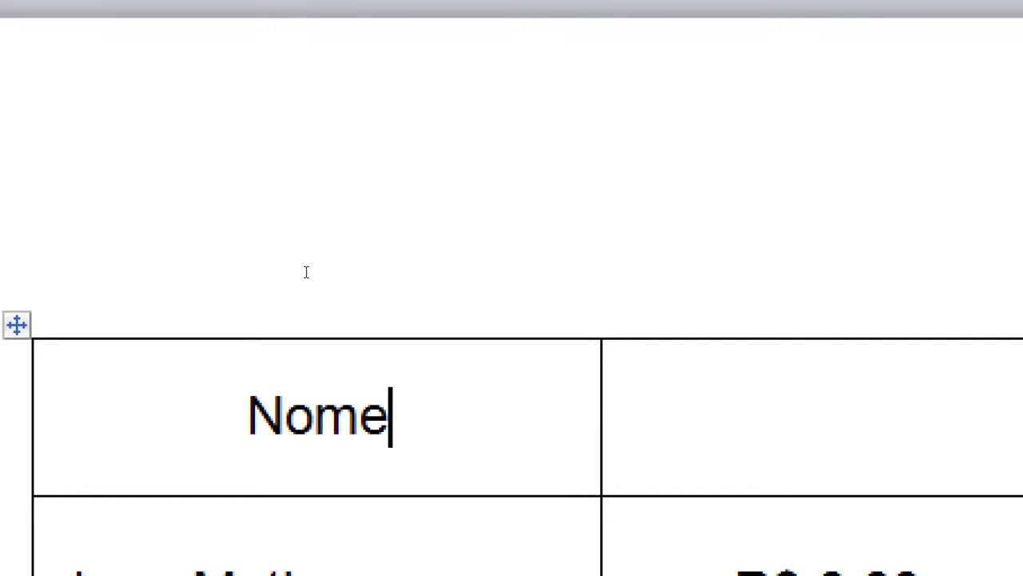
{"action": "key", "text": "ctrl+z"}
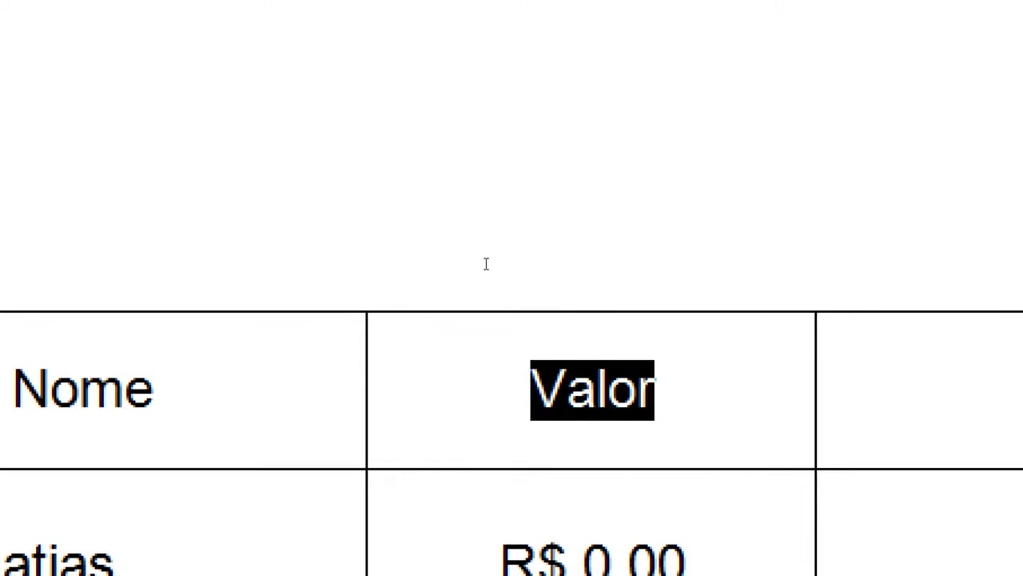
{"action": "key", "text": "Left"}
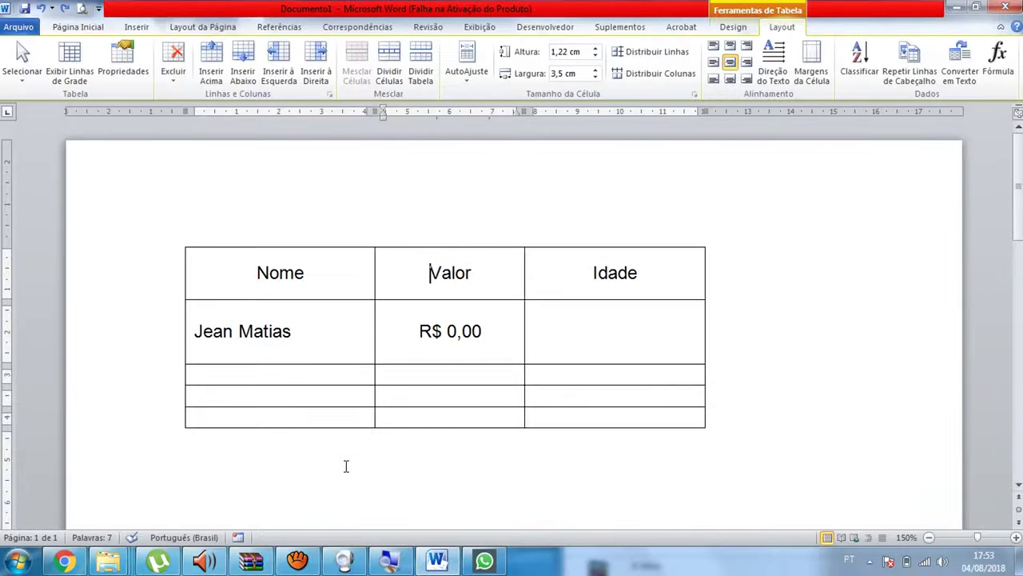
{"action": "left_click", "coordinate": [299, 561]}
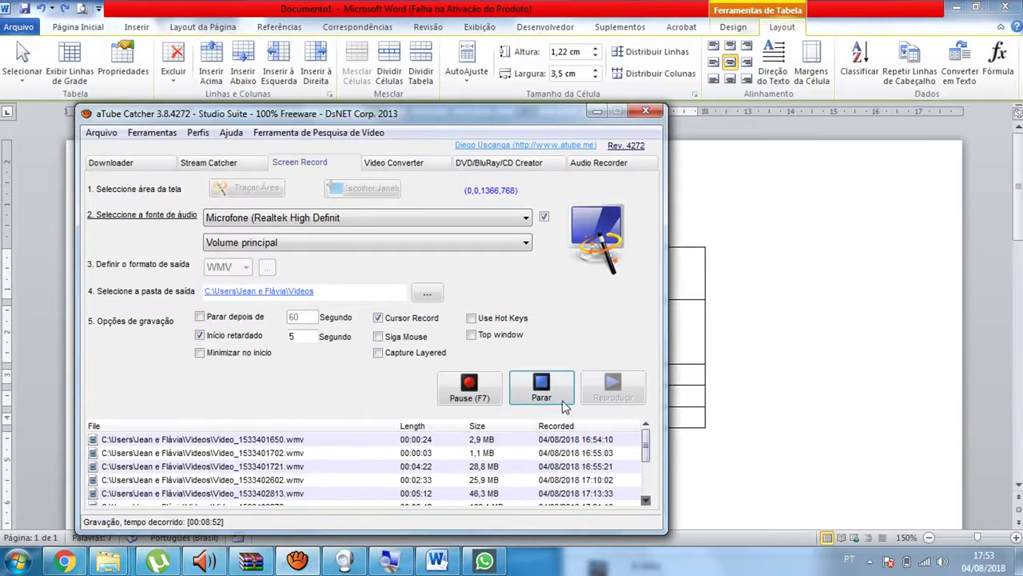